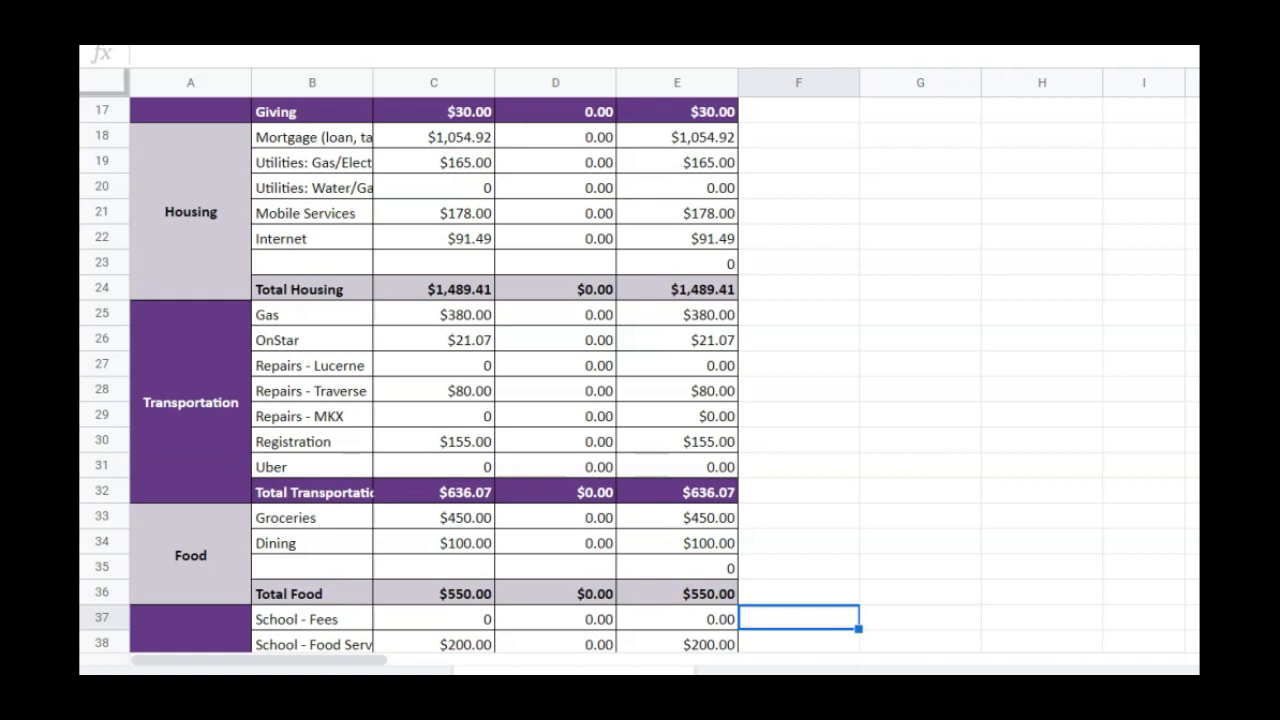
Set the Housing budget for water utilities to 169.62 and for Internet to 101.49
click(446, 190)
text(169.62)
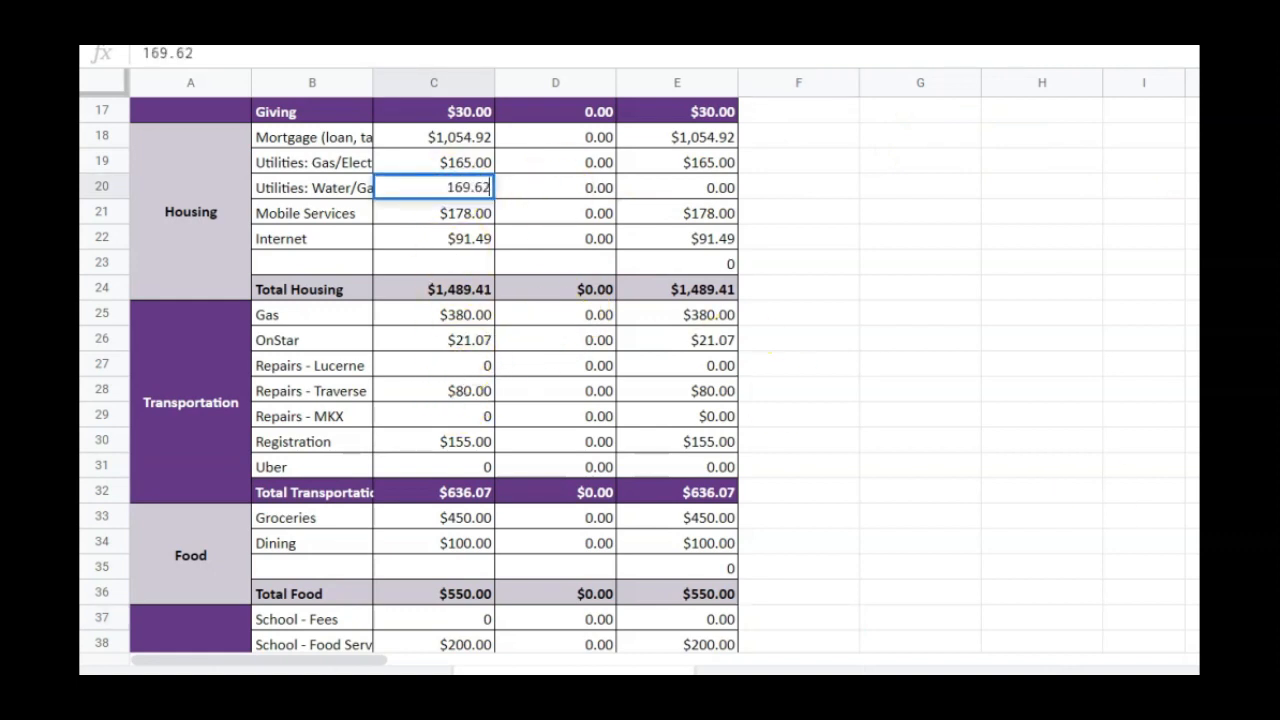
key(Return)
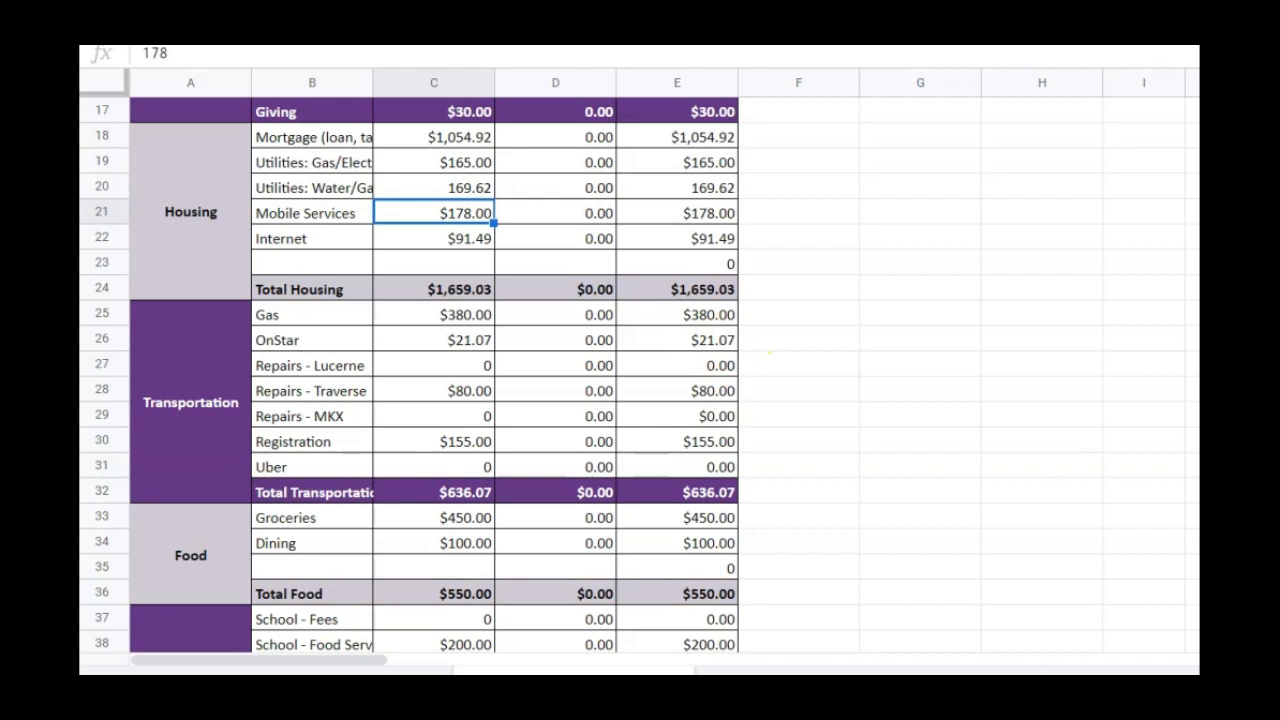
key(Up)
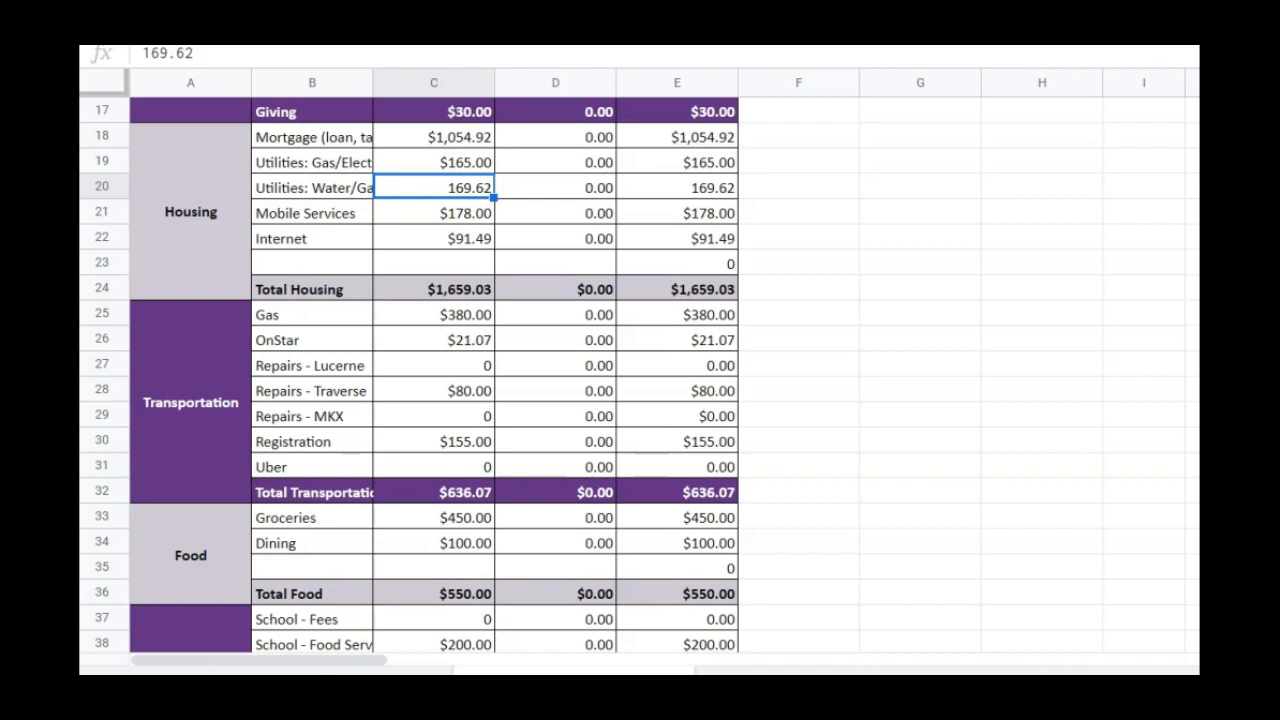
click(418, 245)
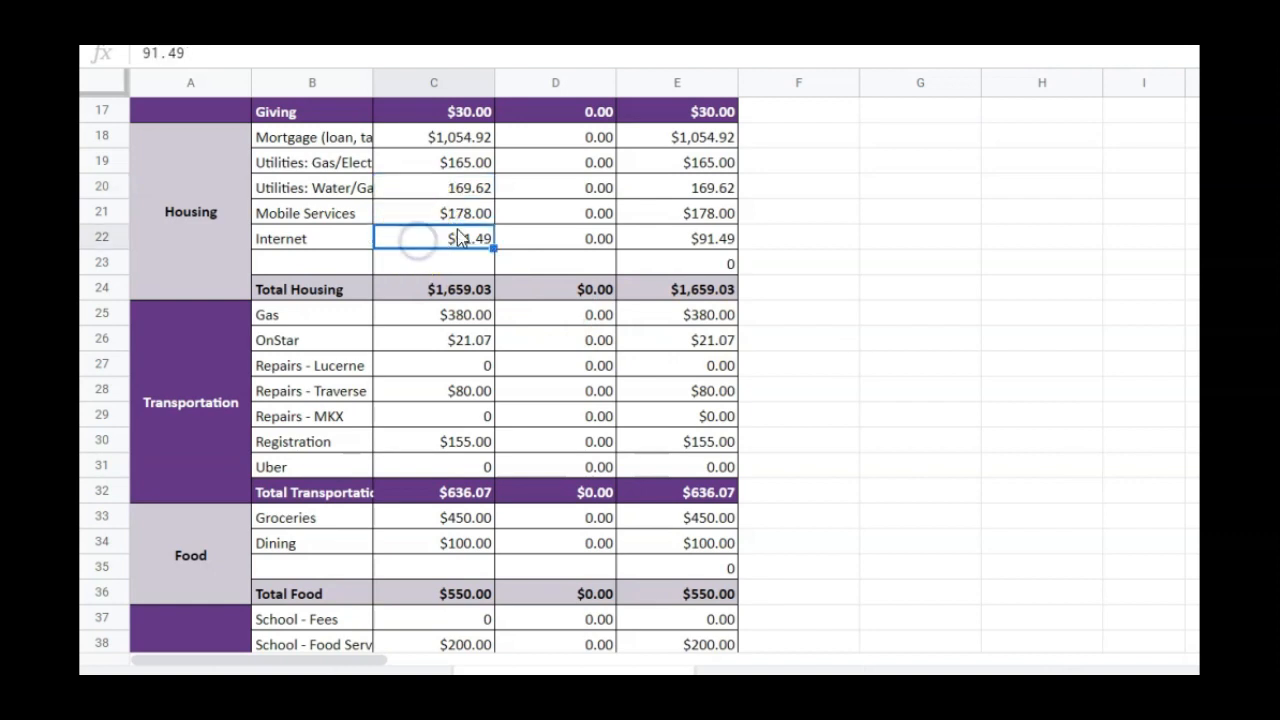
text(101.49)
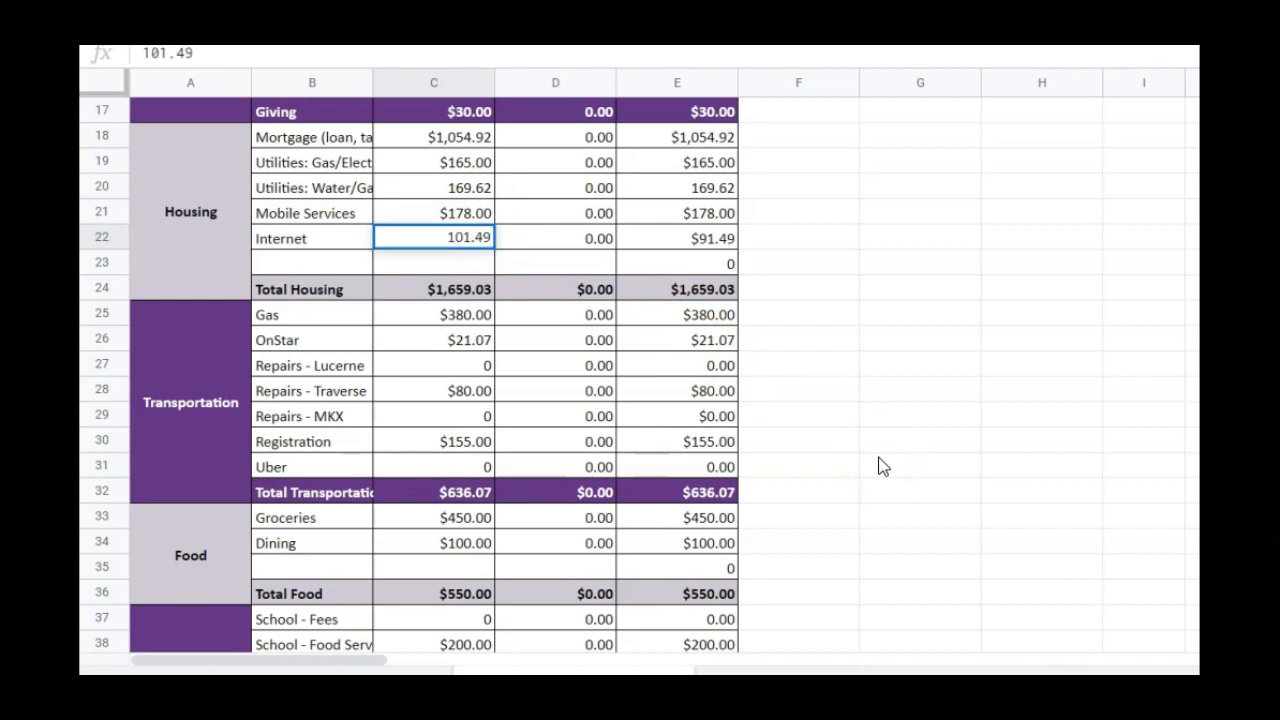
key(Return)
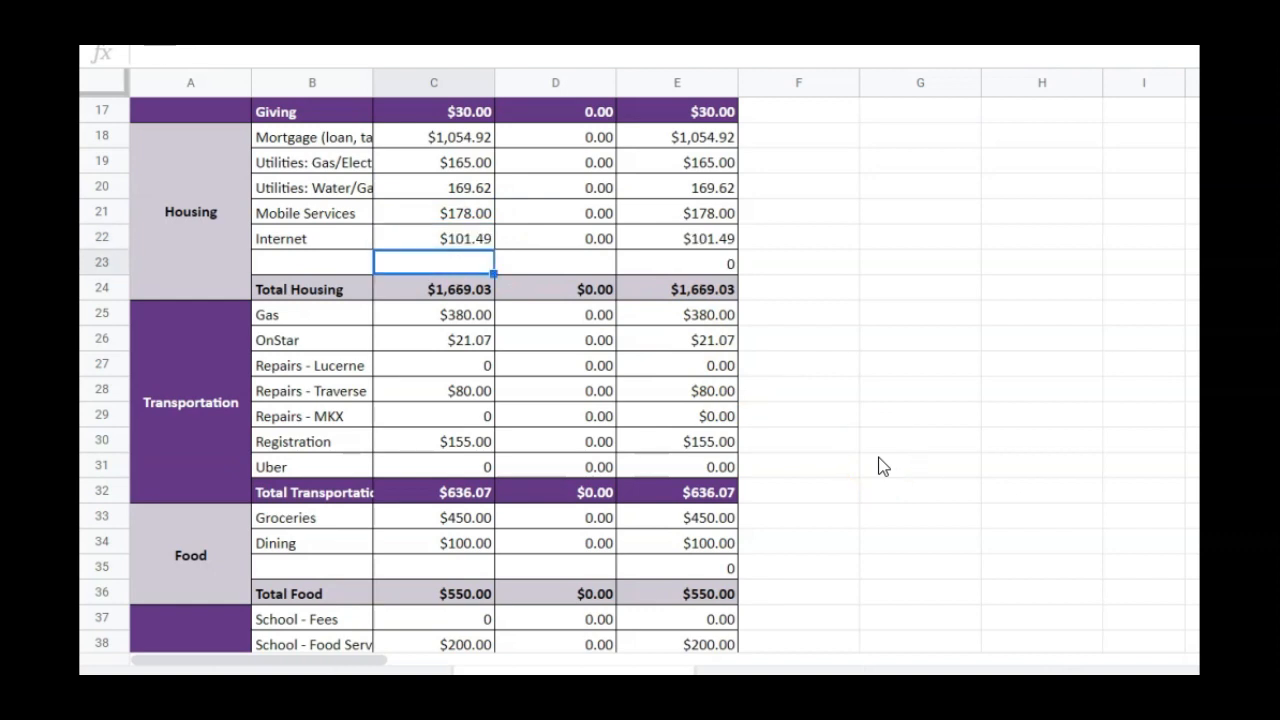
click(844, 460)
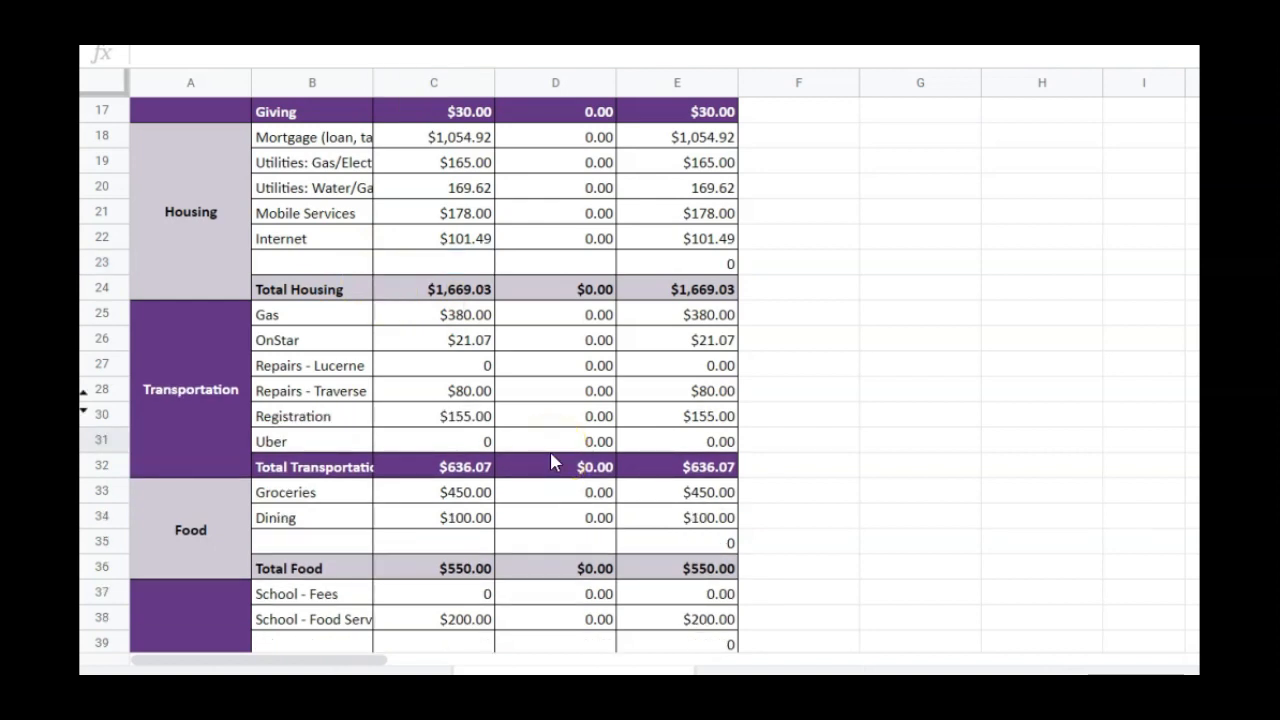
Set the budgeted Gas amount in the Transportation category to 350
click(464, 316)
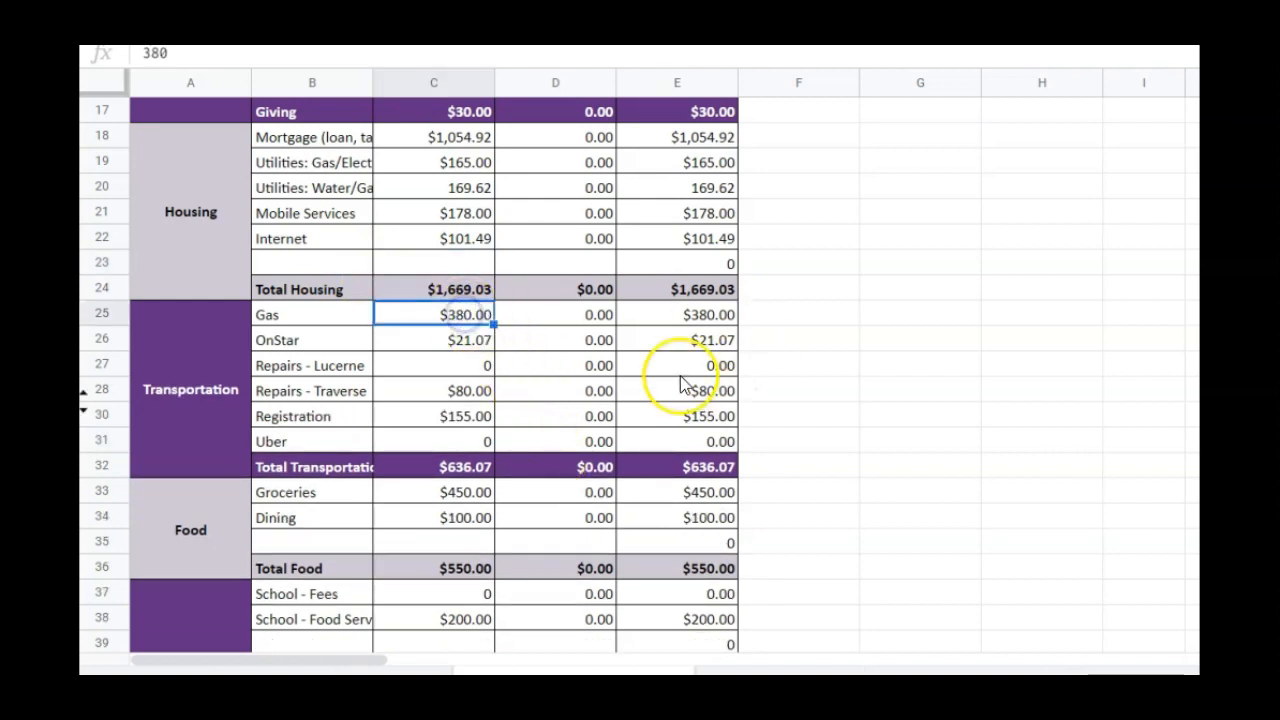
text(350)
key(Return)
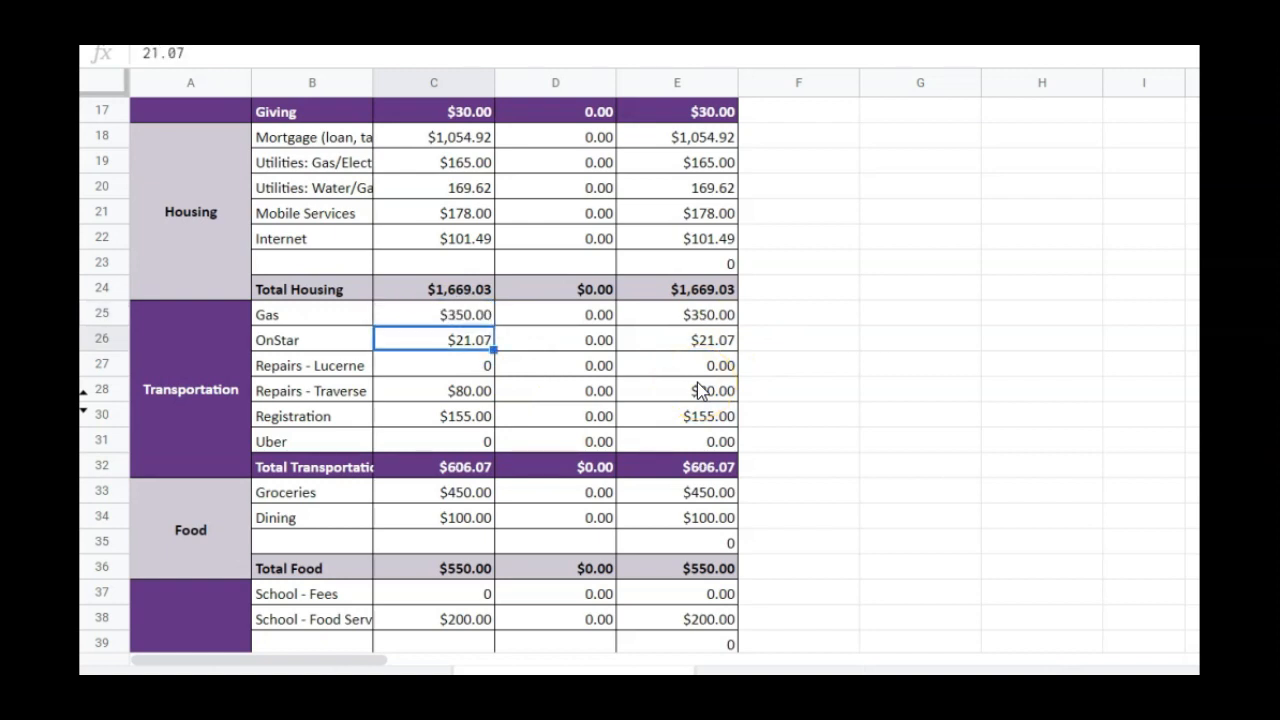
Set the Transportation budgets for Repairs - Traverse and Registration to 0
key(Down)
key(Down)
text(0)
key(Return)
text(0)
key(Return)
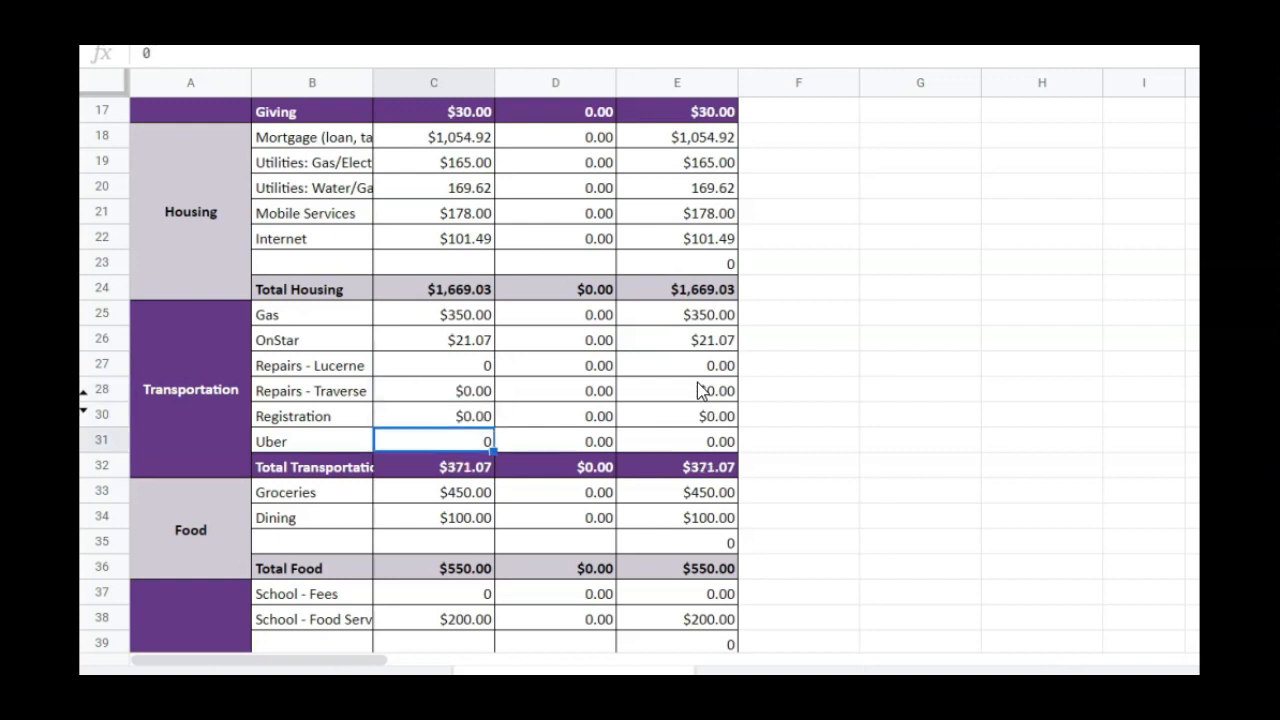
click(577, 432)
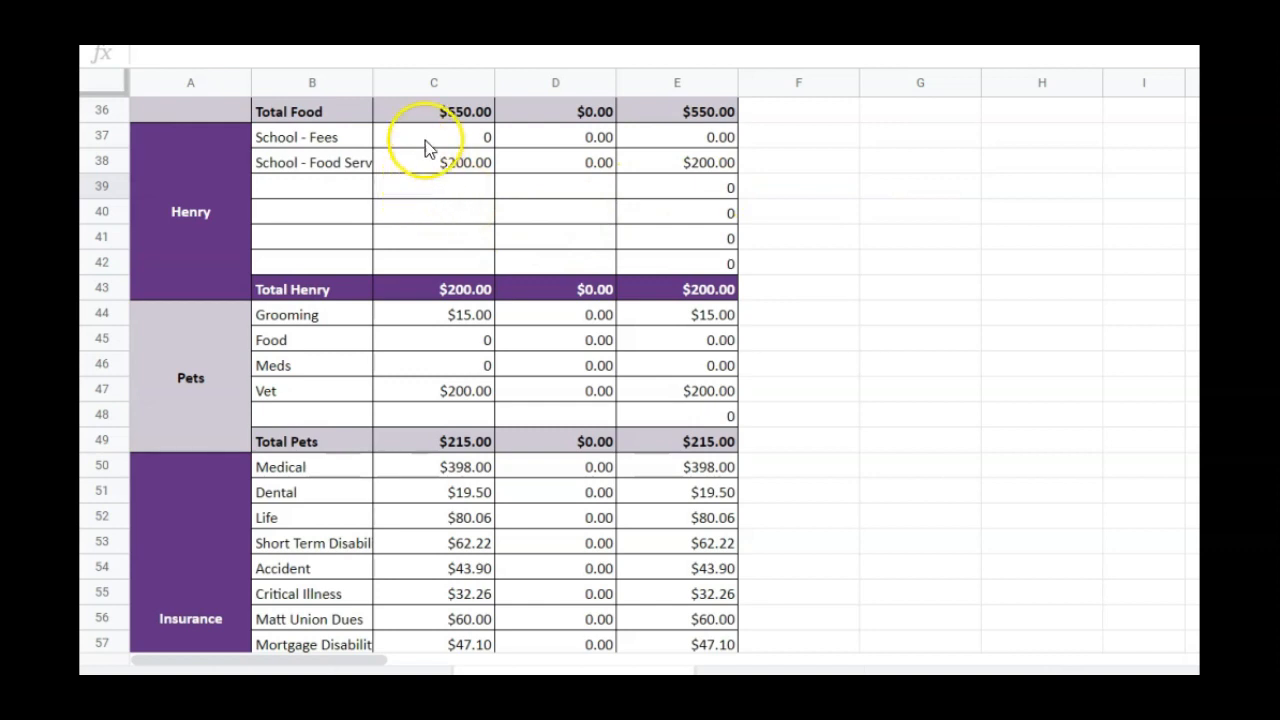
Replace the budgeted amount for school food service with a copied 0
click(456, 163)
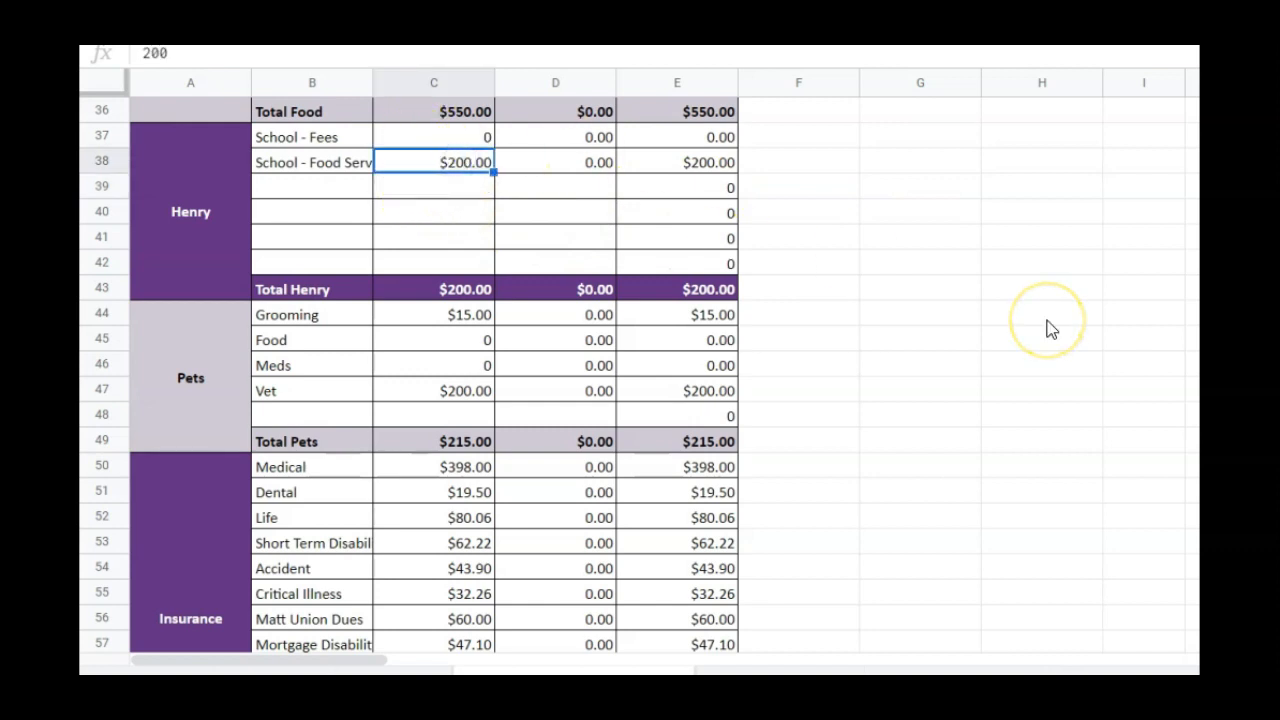
key(ctrl+c)
click(449, 163)
key(ctrl+v)
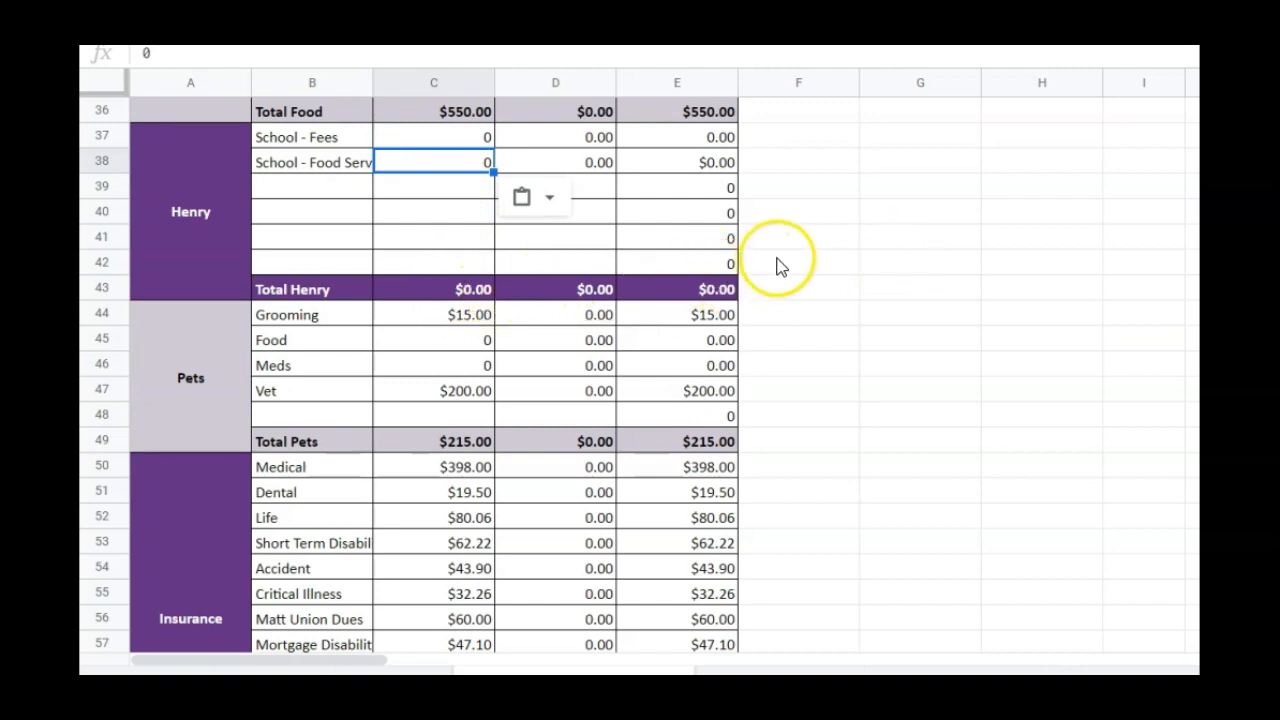
click(817, 242)
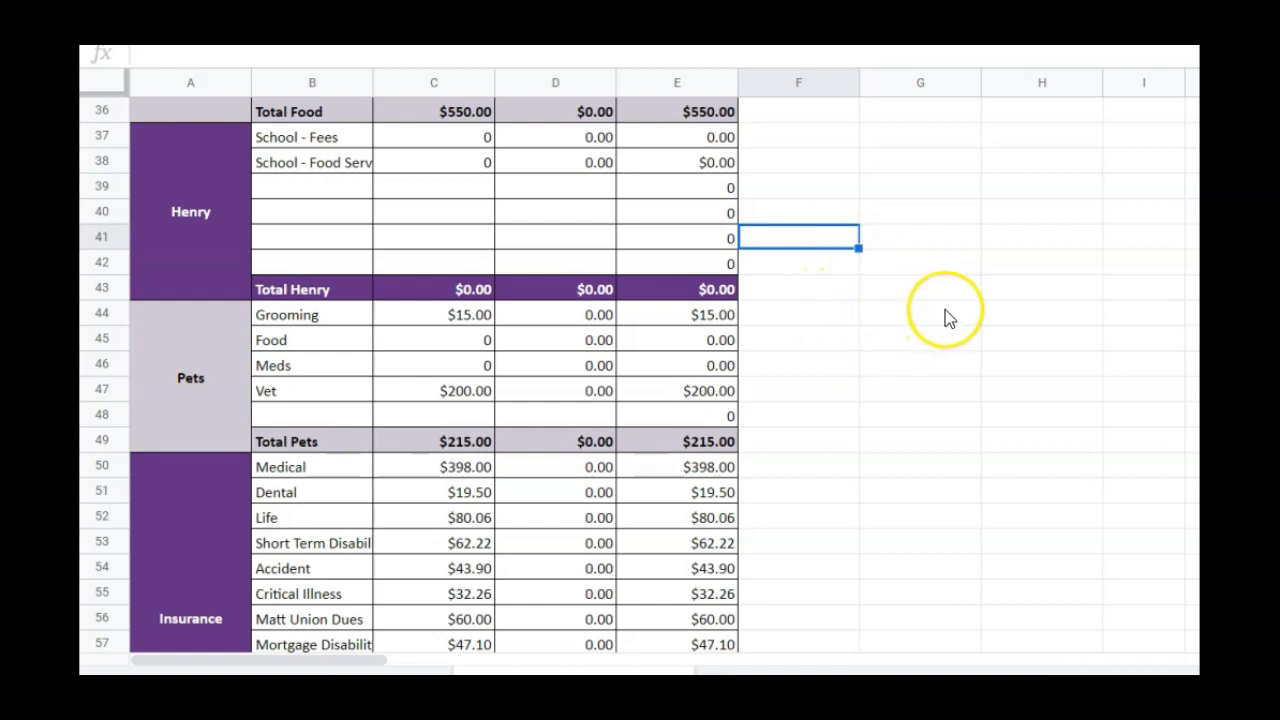
Set the budgeted Food amount in the Pets category to 80
click(428, 320)
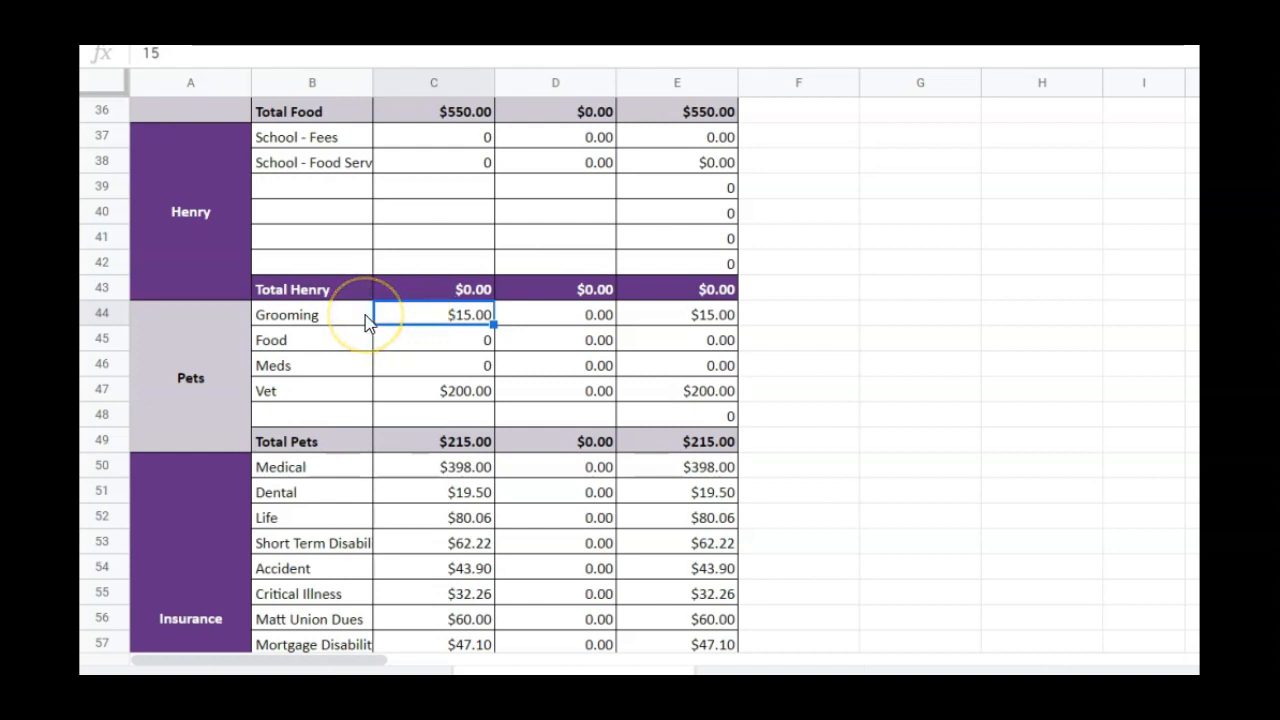
click(386, 340)
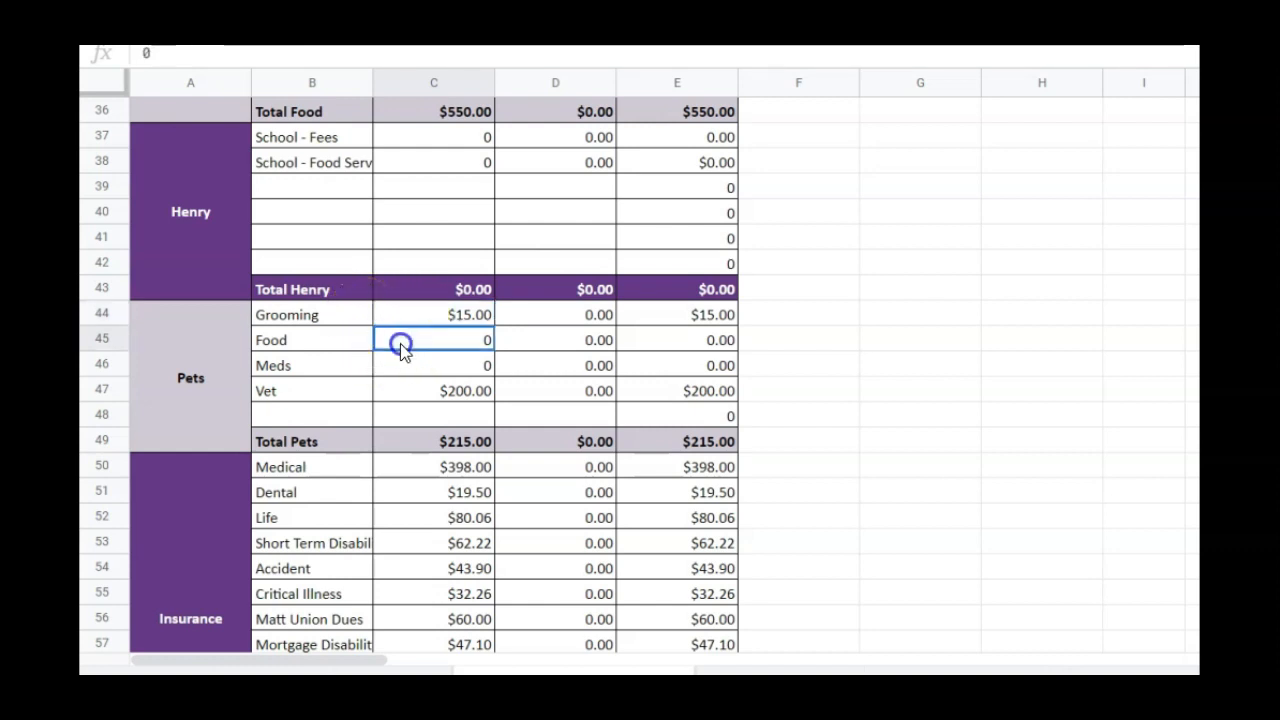
text(8)
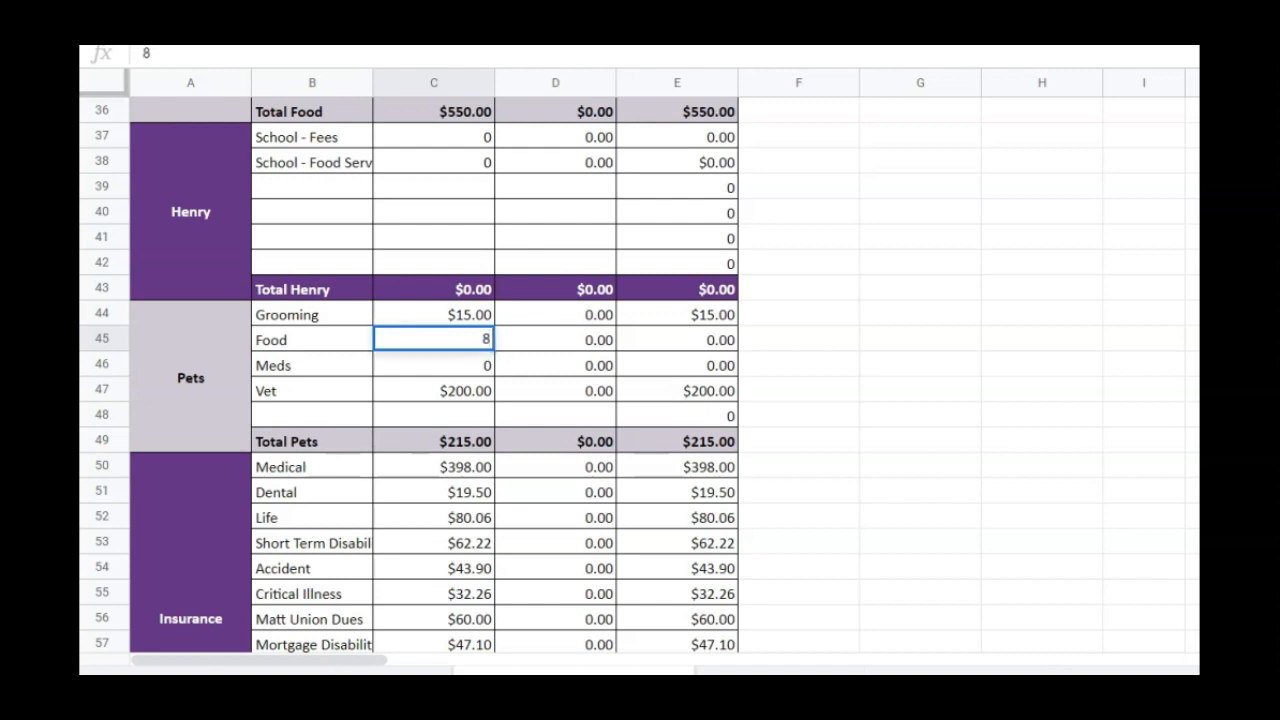
text(0)
key(Return)
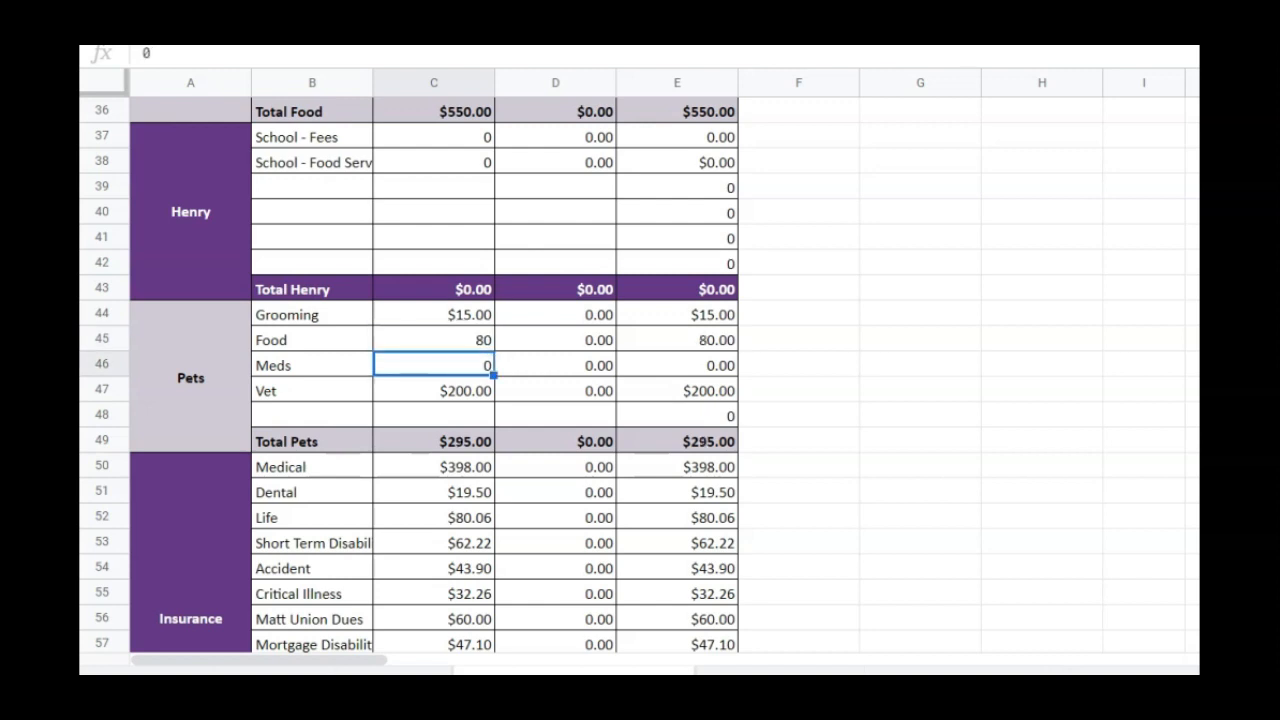
Review the budgeted pet Meds and Vet amounts and the Insurance category's line items and total
click(347, 338)
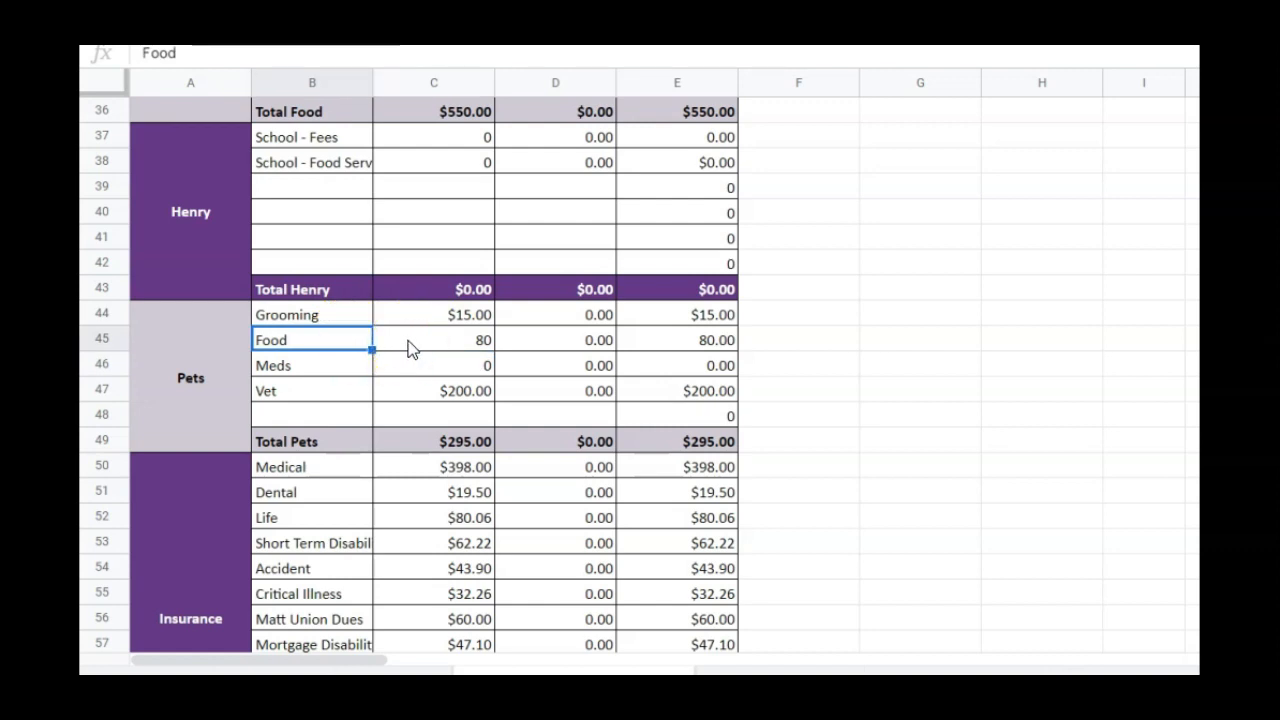
click(418, 368)
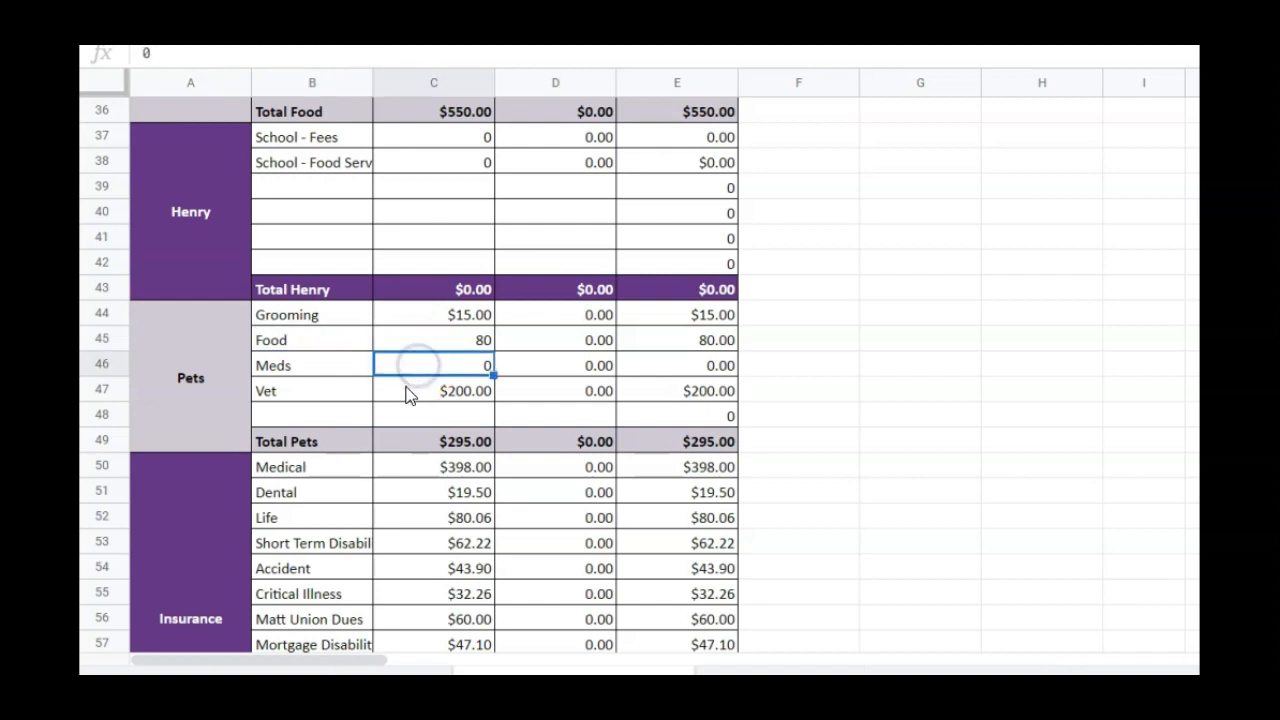
click(406, 398)
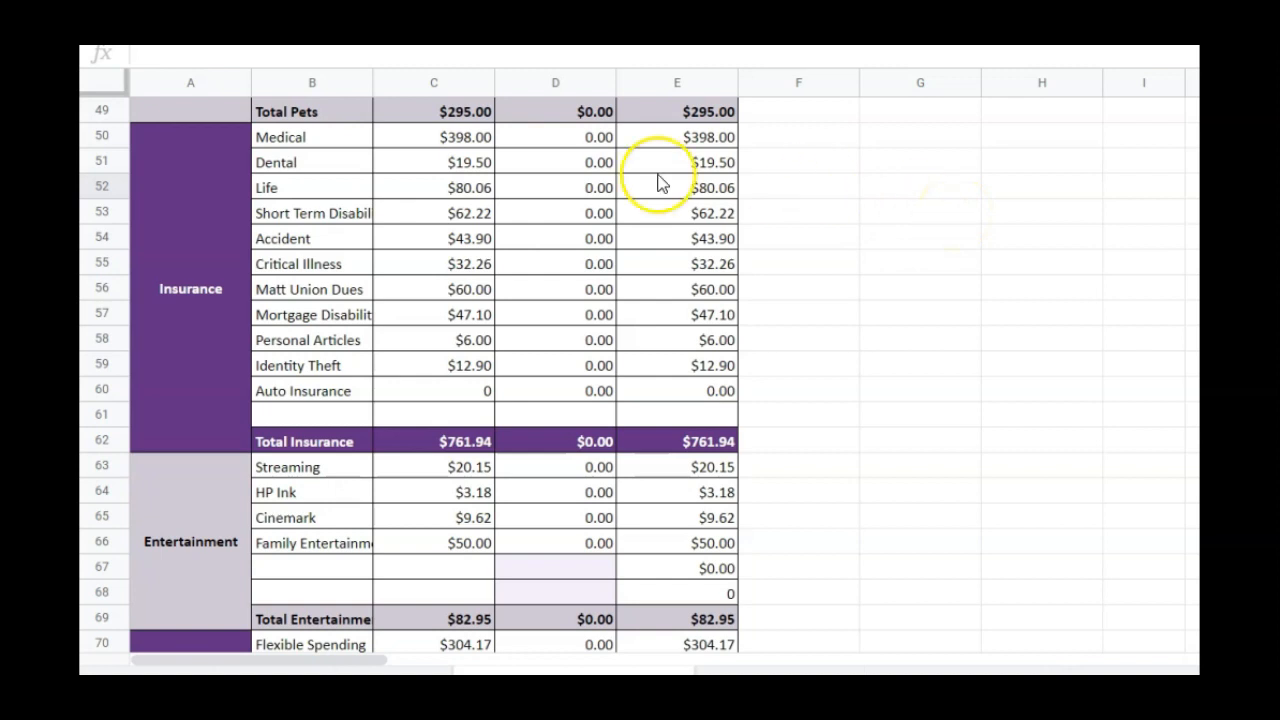
drag(438, 140, 488, 290)
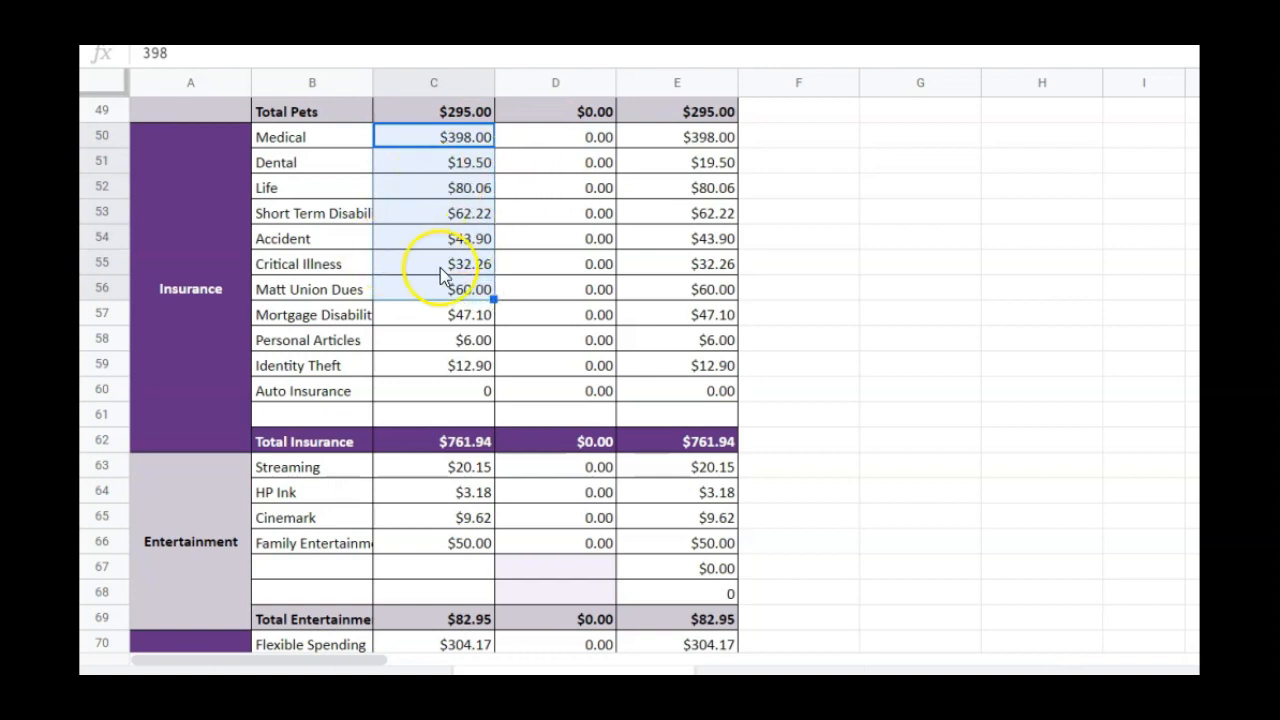
drag(465, 316, 446, 373)
drag(449, 289, 473, 140)
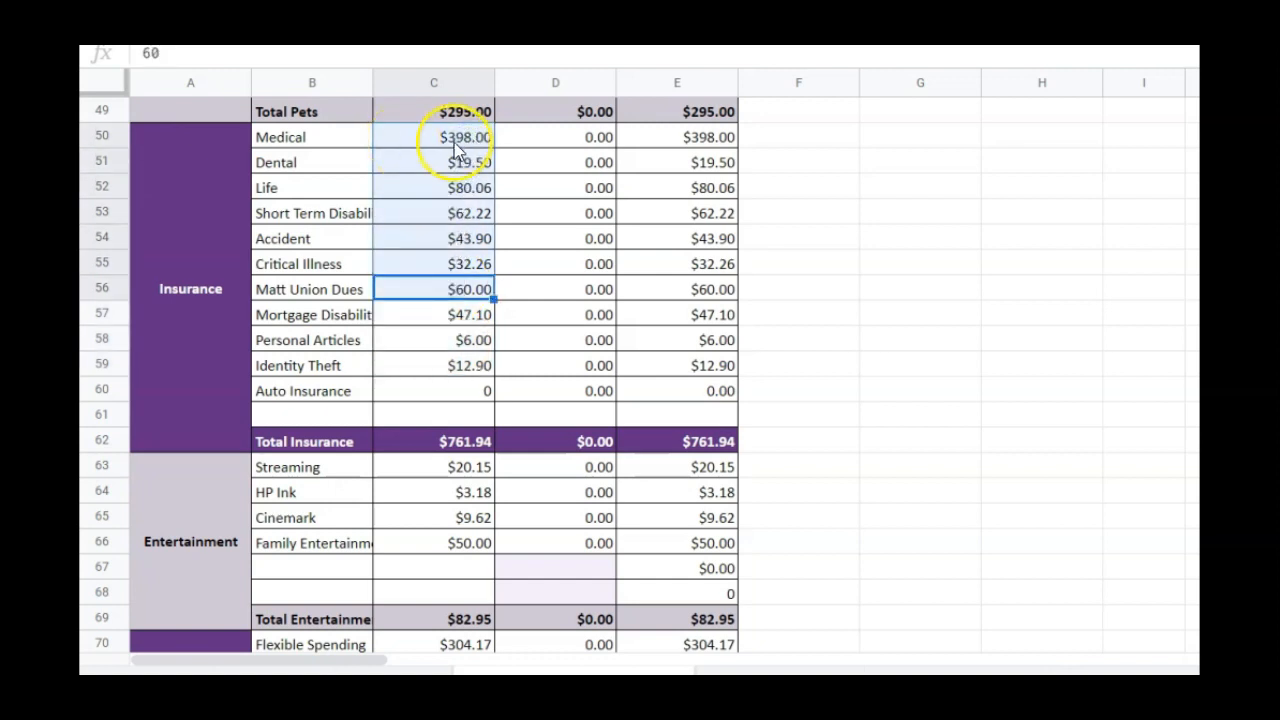
click(422, 444)
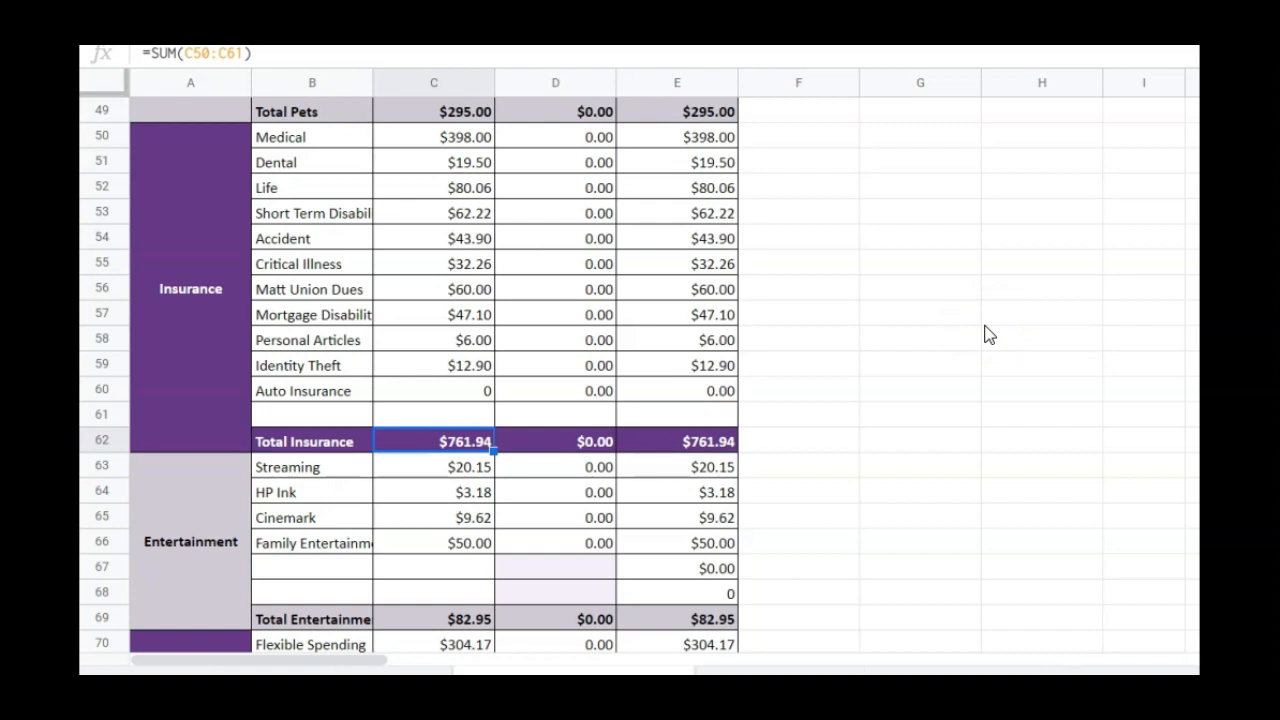
click(891, 340)
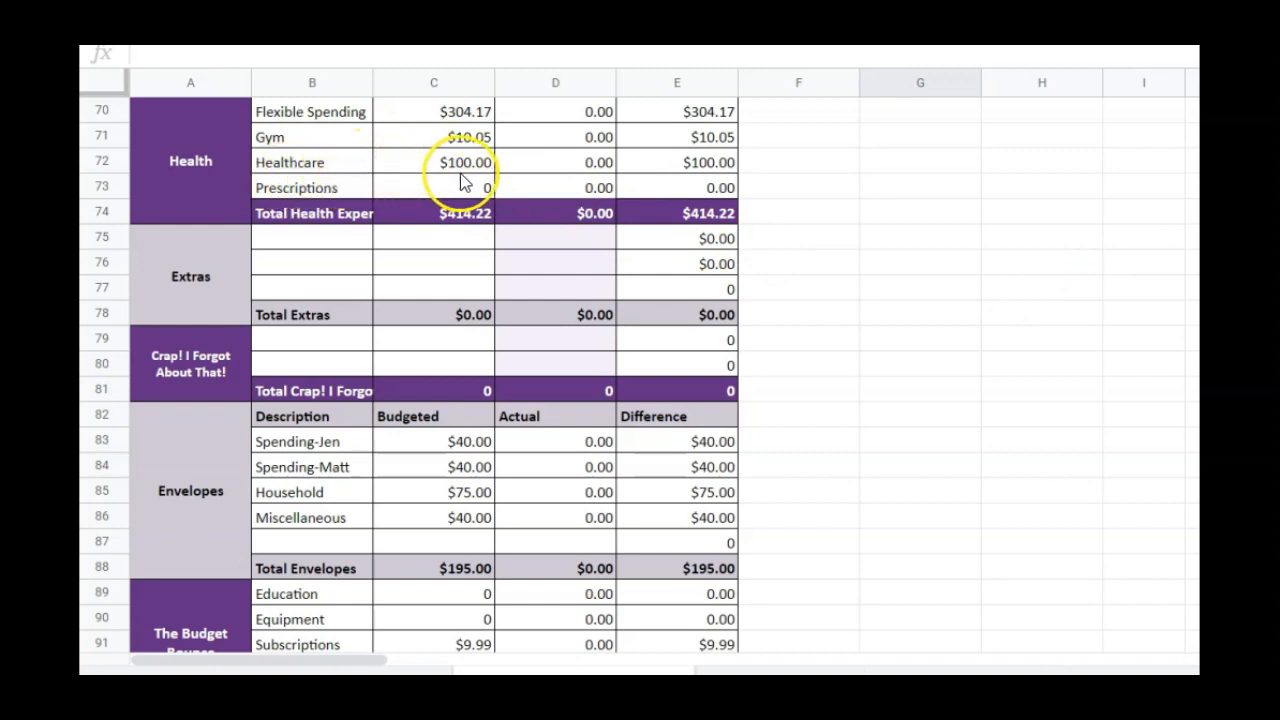
Set the Health budget for Flexible Spending to 325 and for Healthcare to 150
click(432, 108)
text(325)
key(Return)
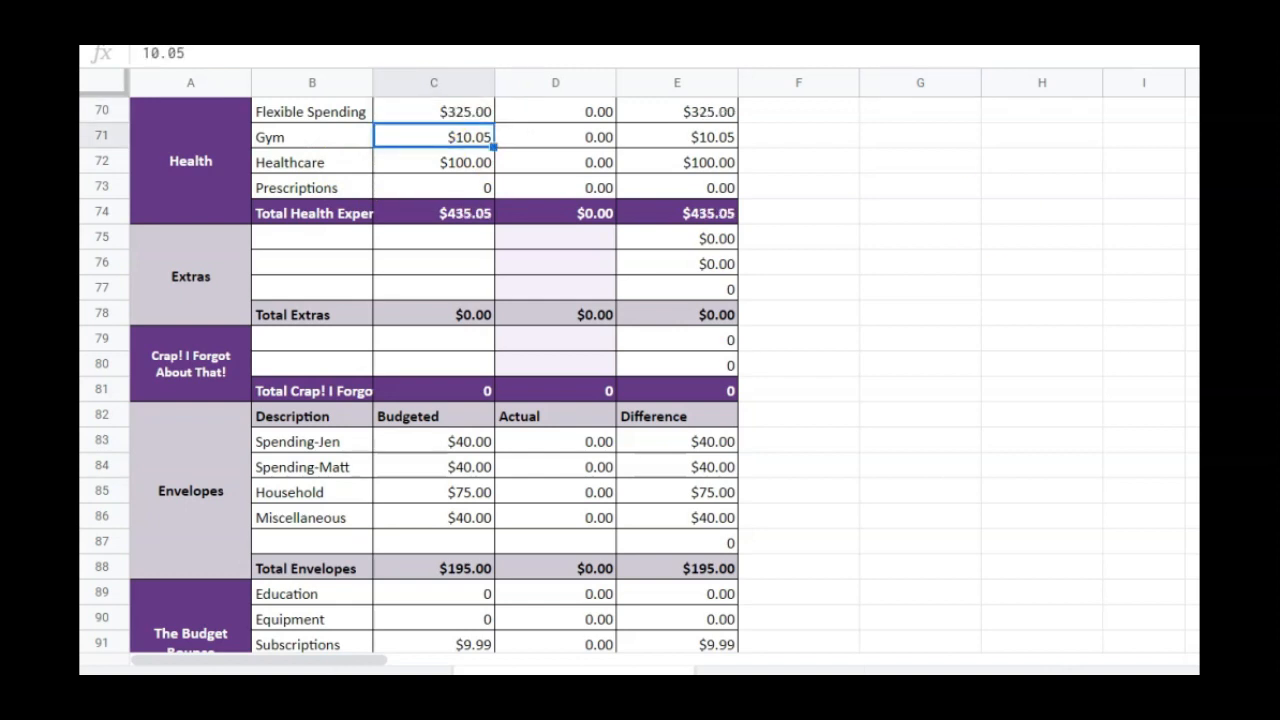
click(449, 162)
text(150)
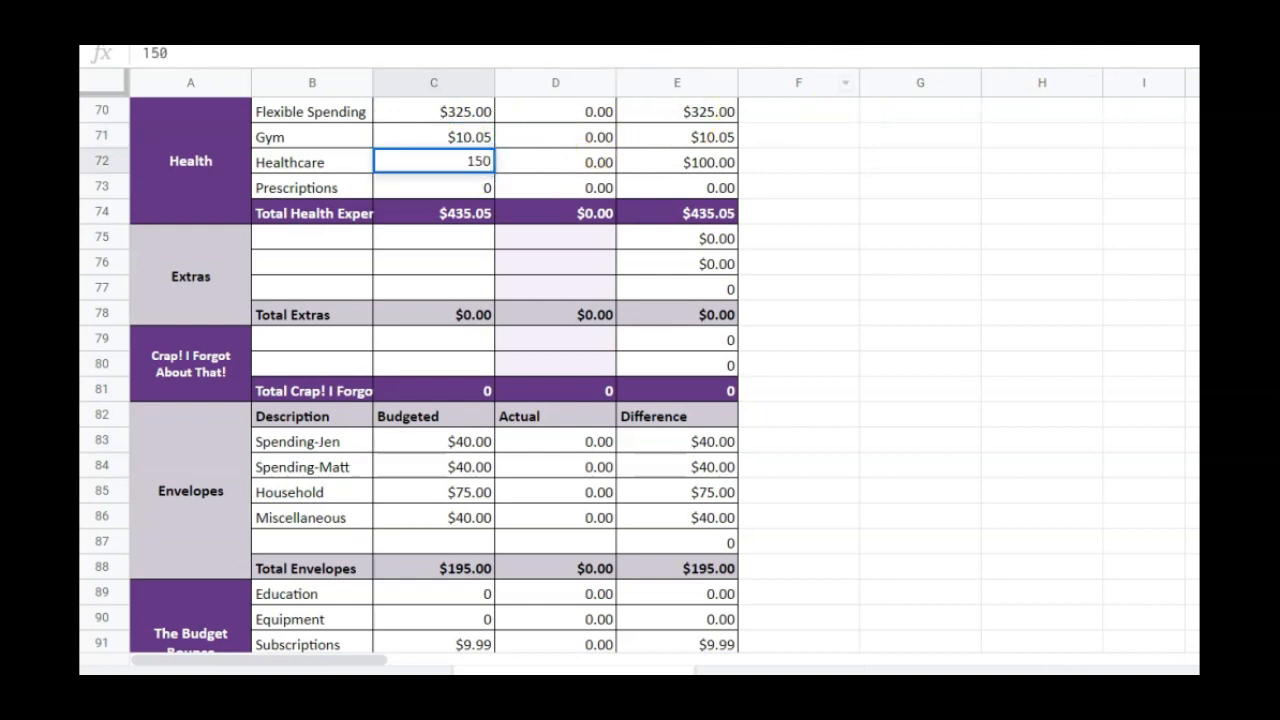
key(Return)
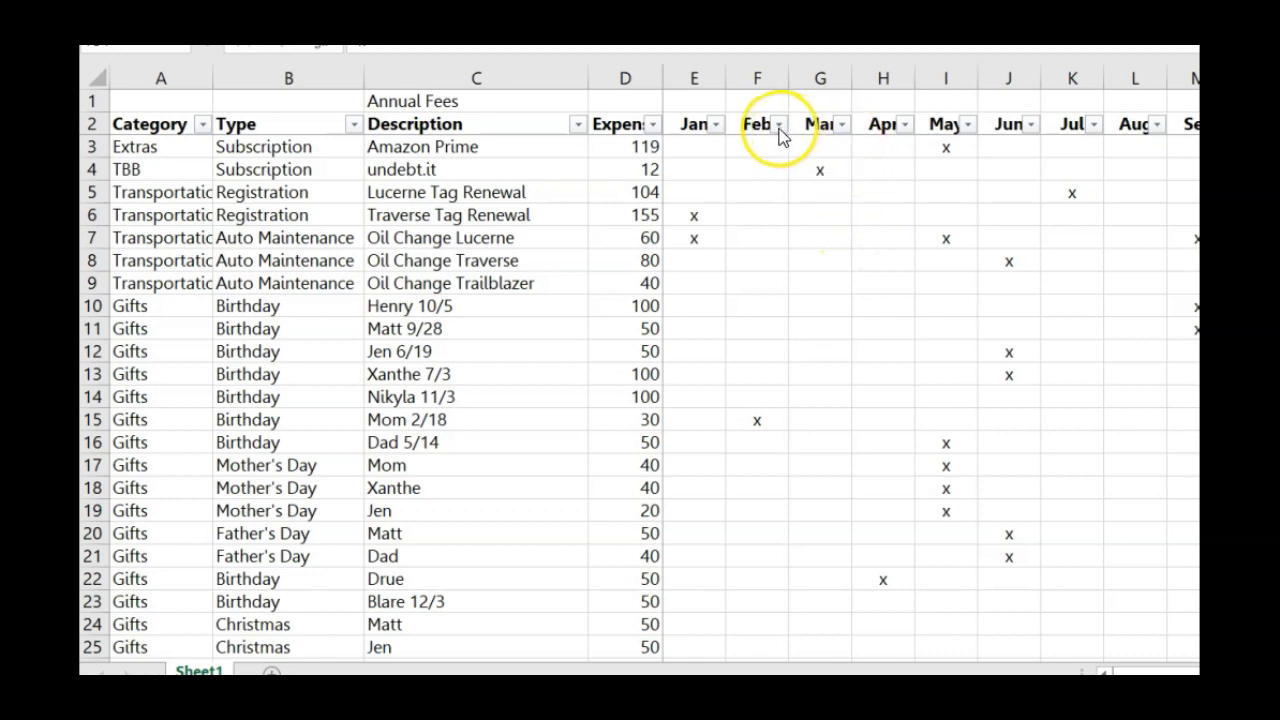
Switch to the Annual Fees sheet in Excel and filter the Feb column to rows marked x, excluding blanks
scroll(615, 292, down, 10)
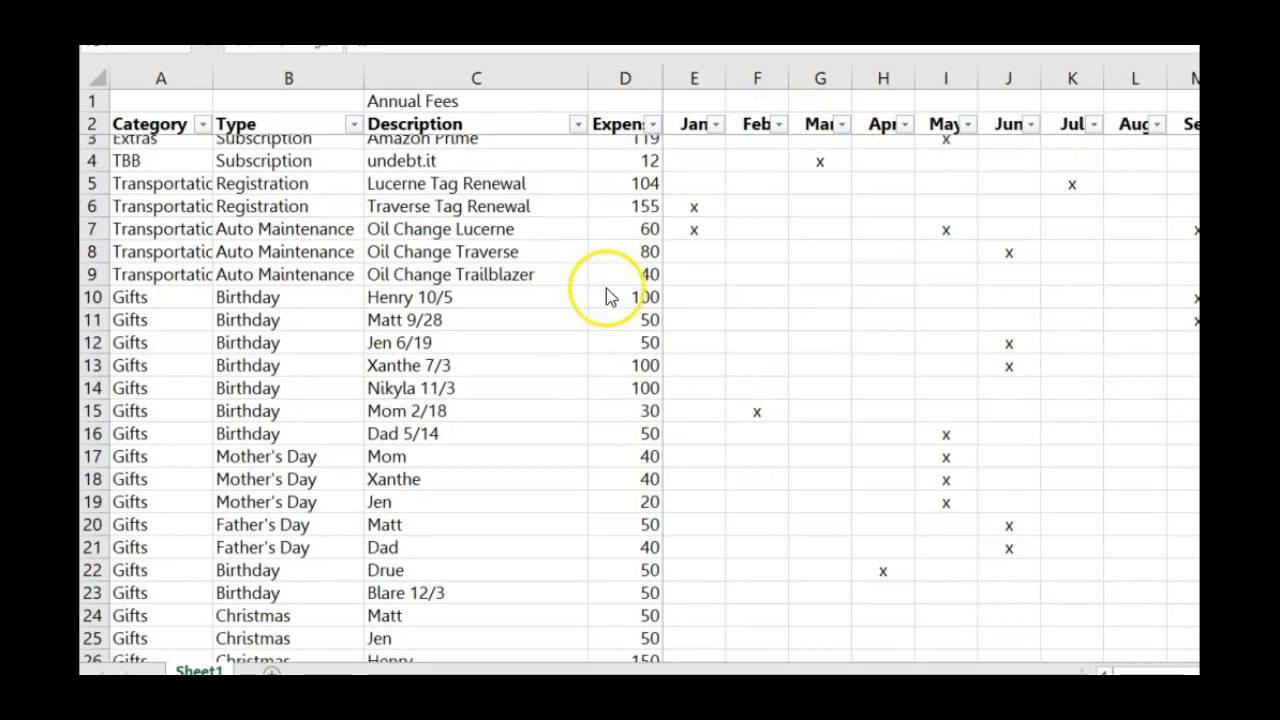
scroll(636, 298, down, 14)
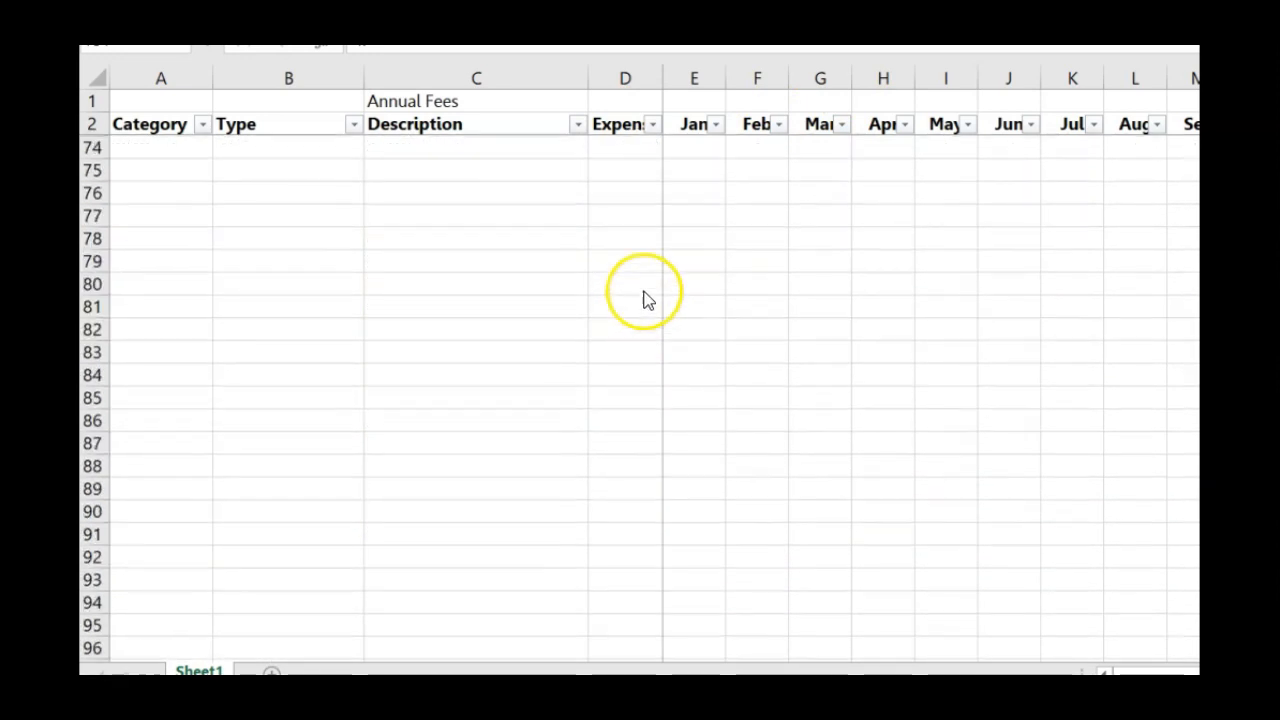
scroll(640, 298, up, 20)
scroll(640, 280, up, 2)
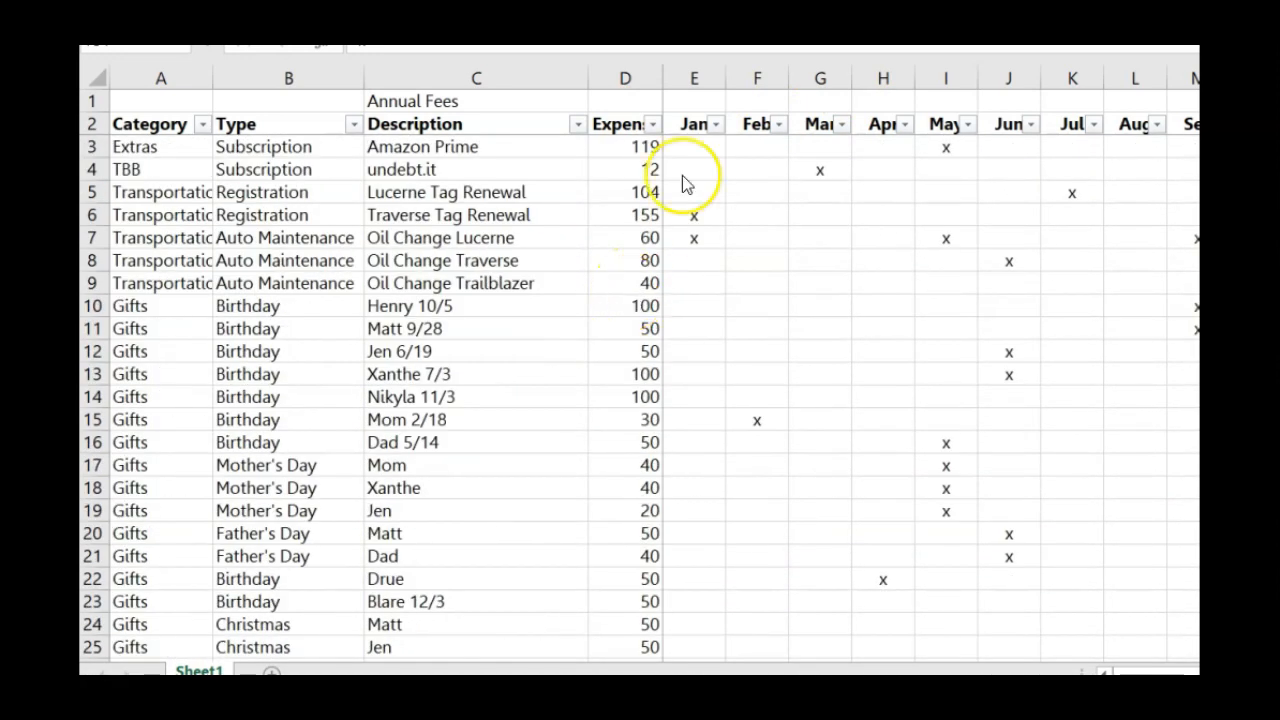
click(779, 126)
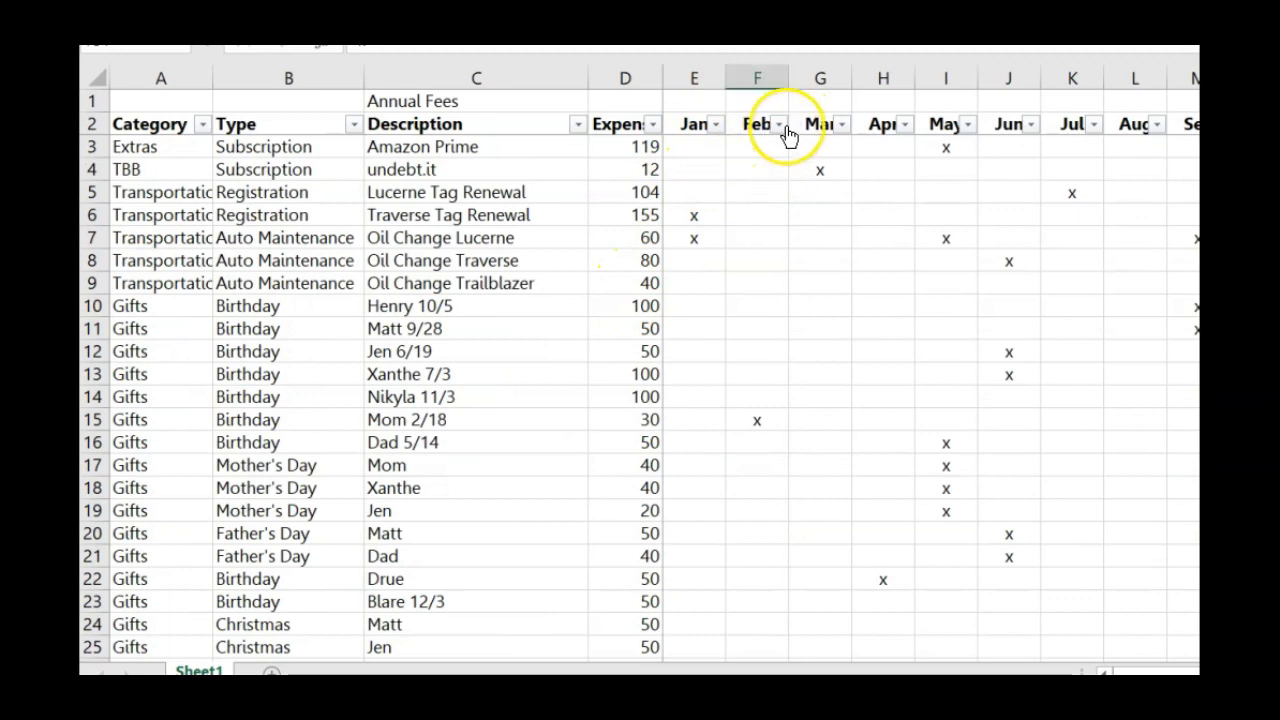
click(780, 125)
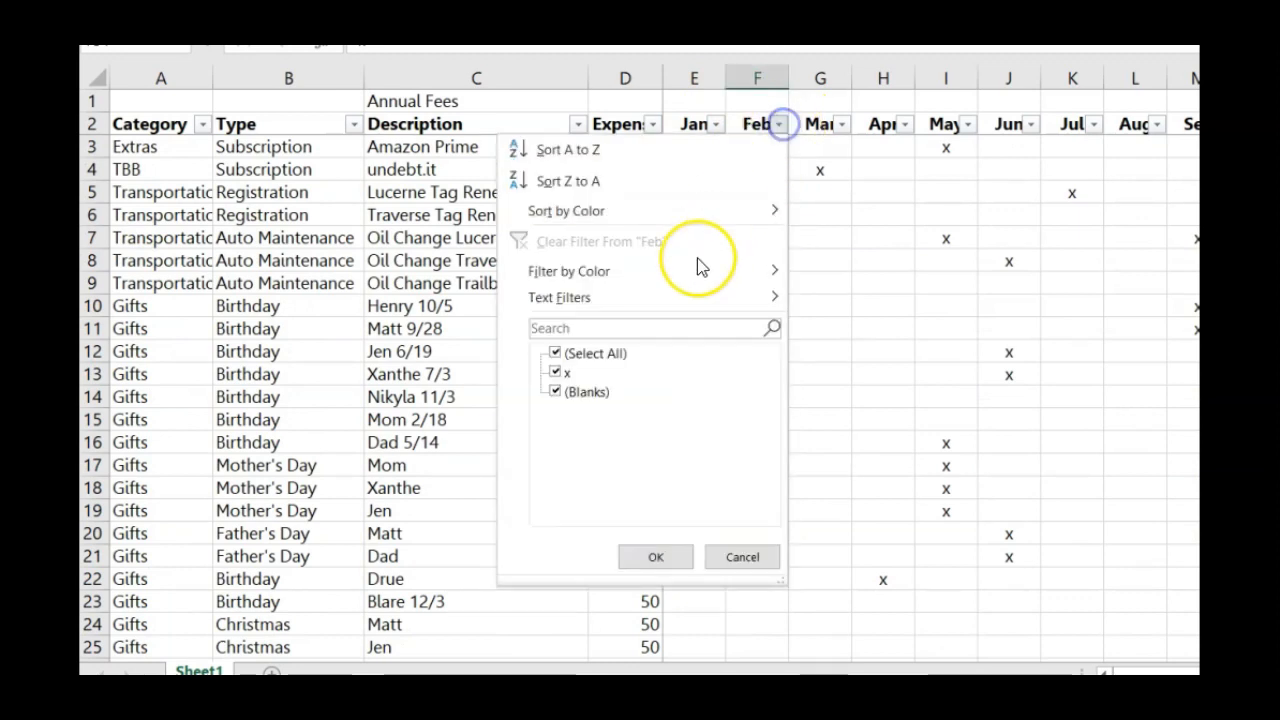
click(555, 391)
click(652, 557)
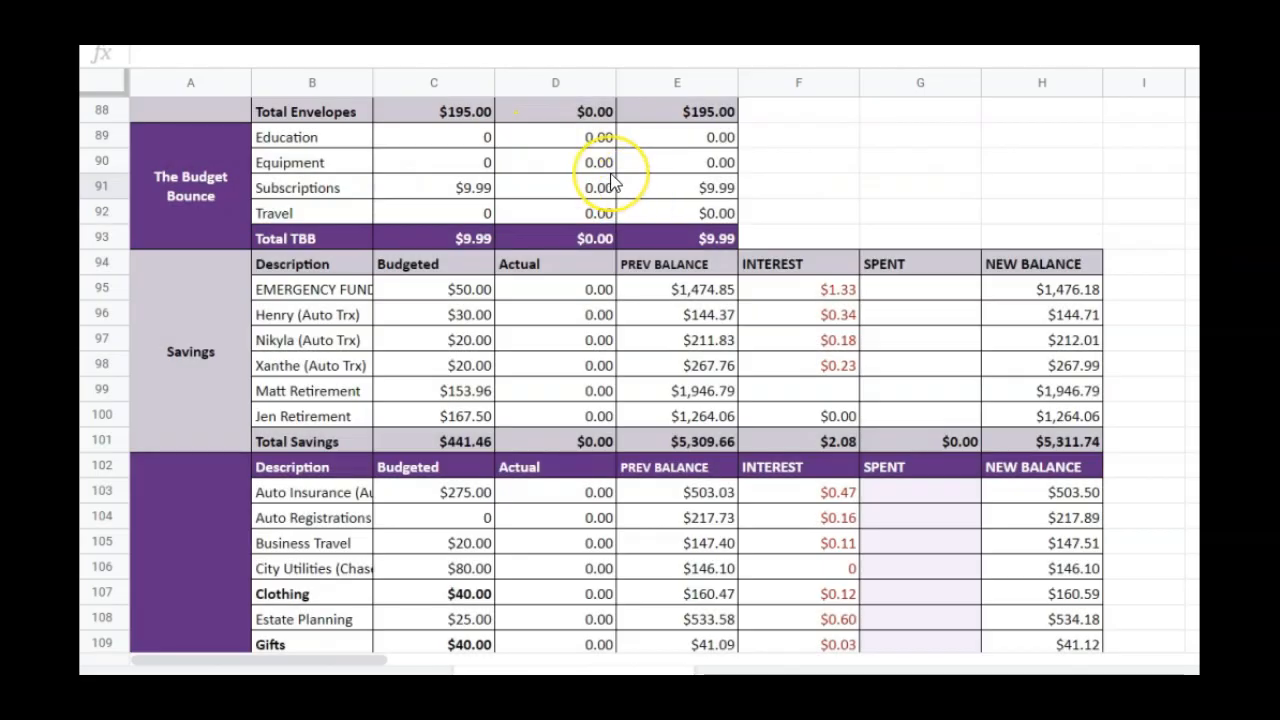
Set the budgeted Subscriptions amount in The Budget Bounce category to 11.98
click(471, 189)
text(1)
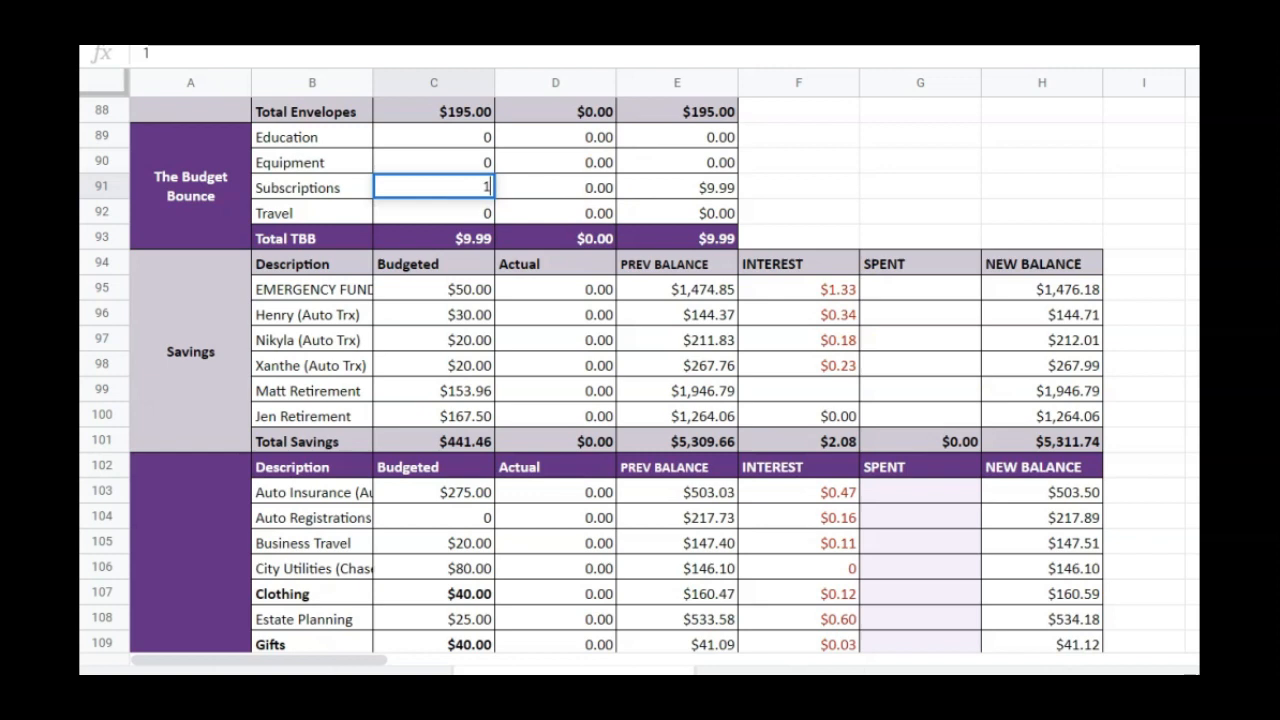
text(1.69)
key(BackSpace)
key(BackSpace)
text(98)
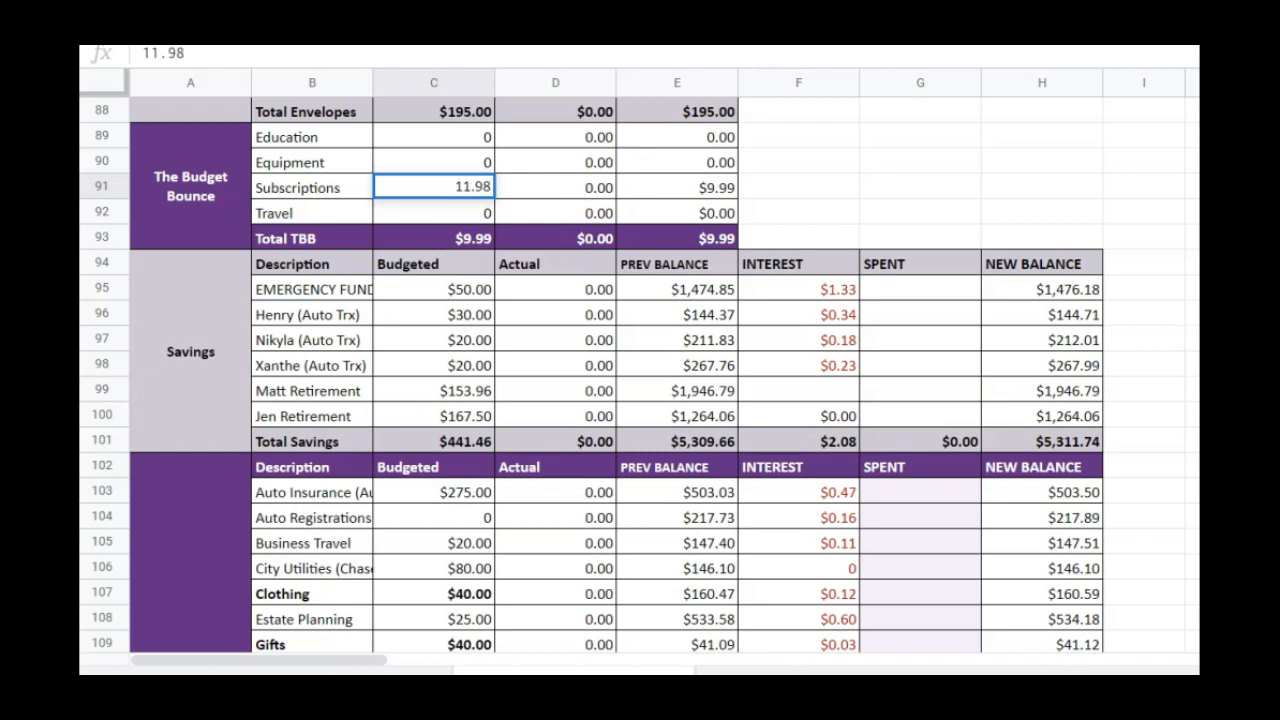
key(Return)
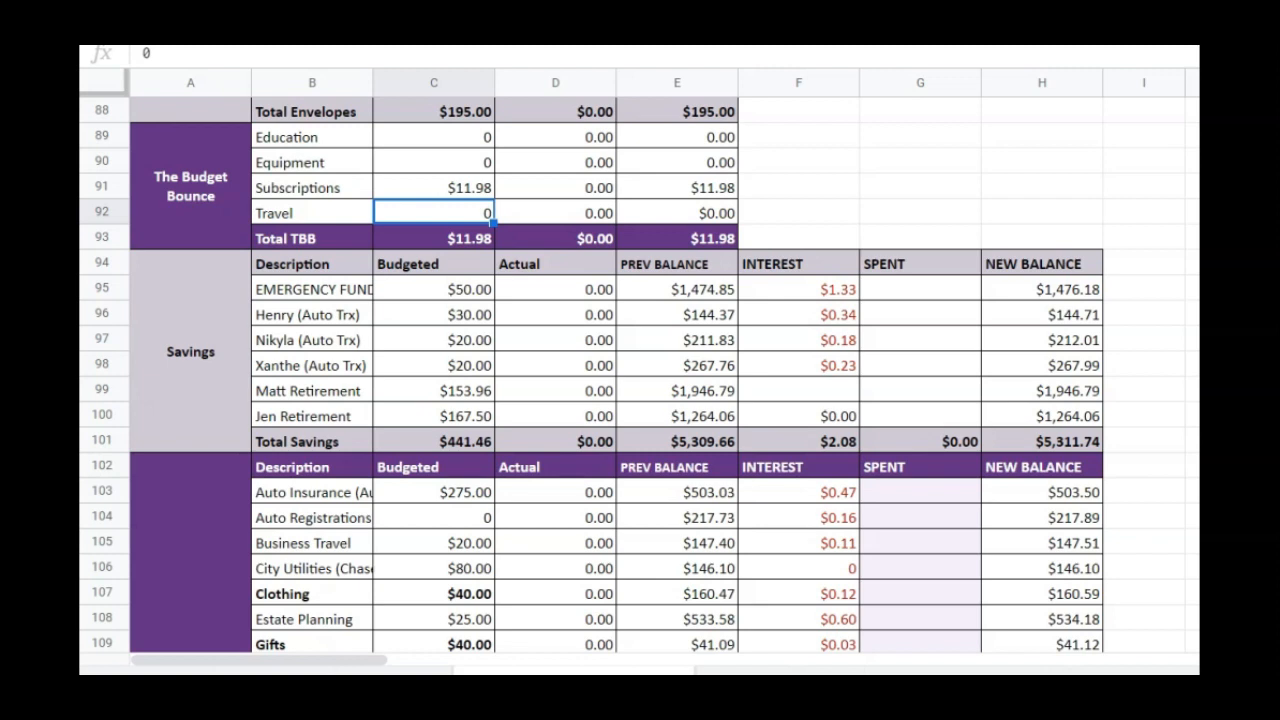
Set the Sinking Funds budget for Auto Registrations to 40 and for Business Travel to 30
click(1192, 466)
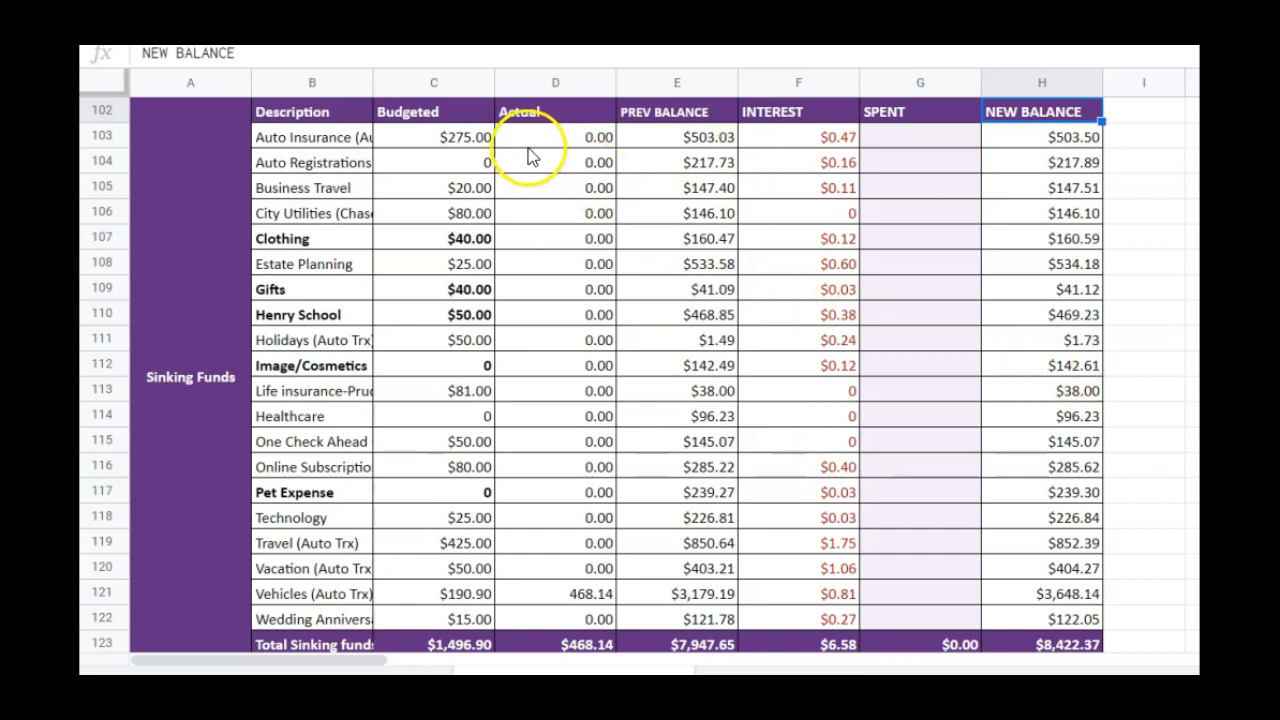
click(450, 160)
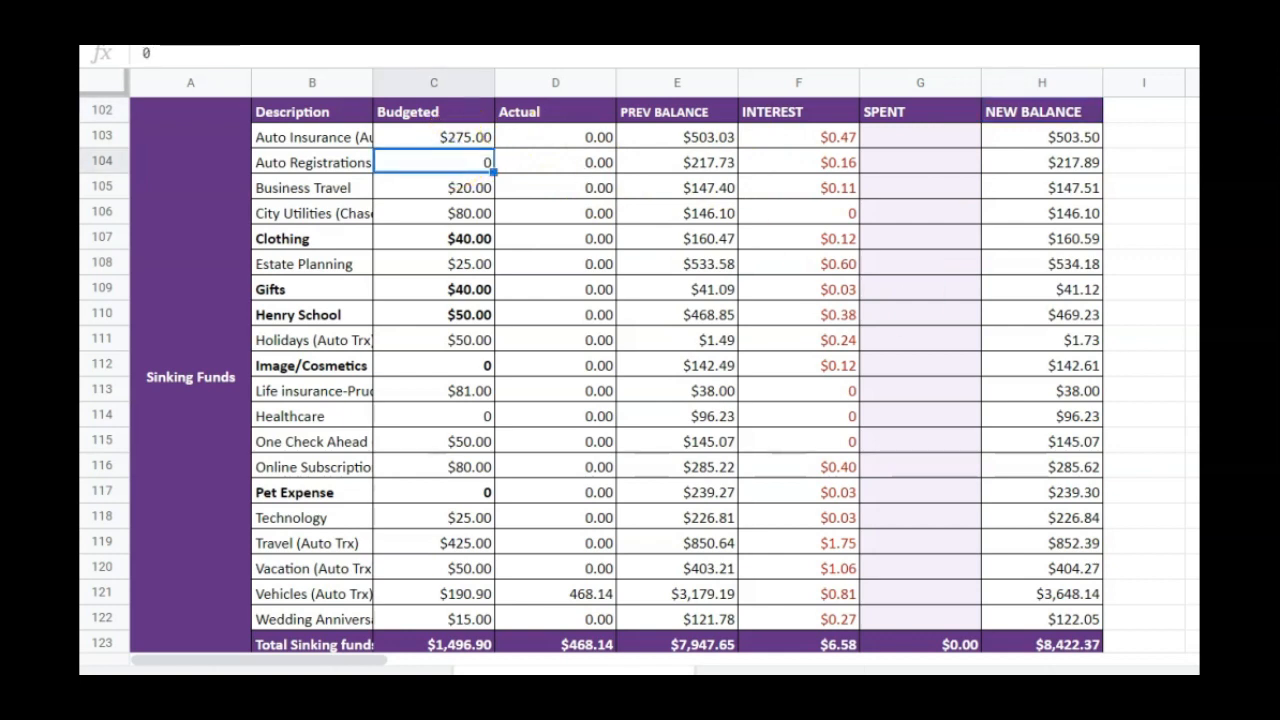
text(40)
key(Return)
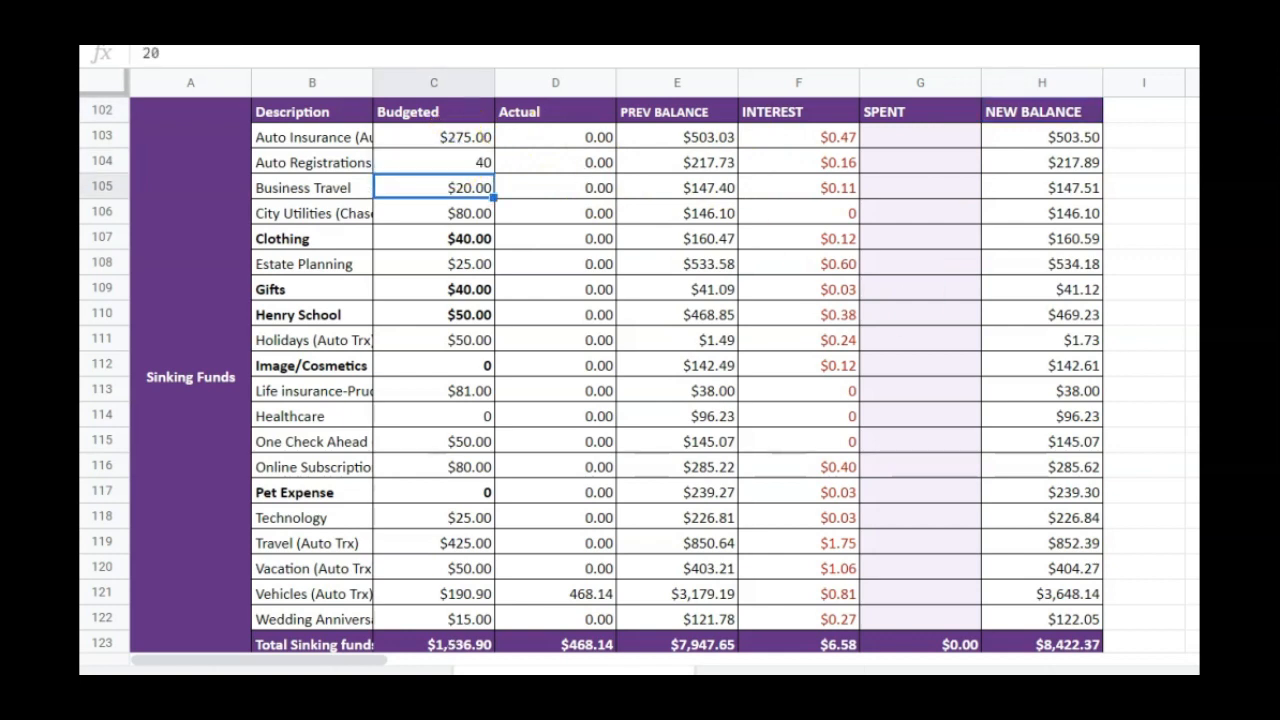
text(30)
key(Return)
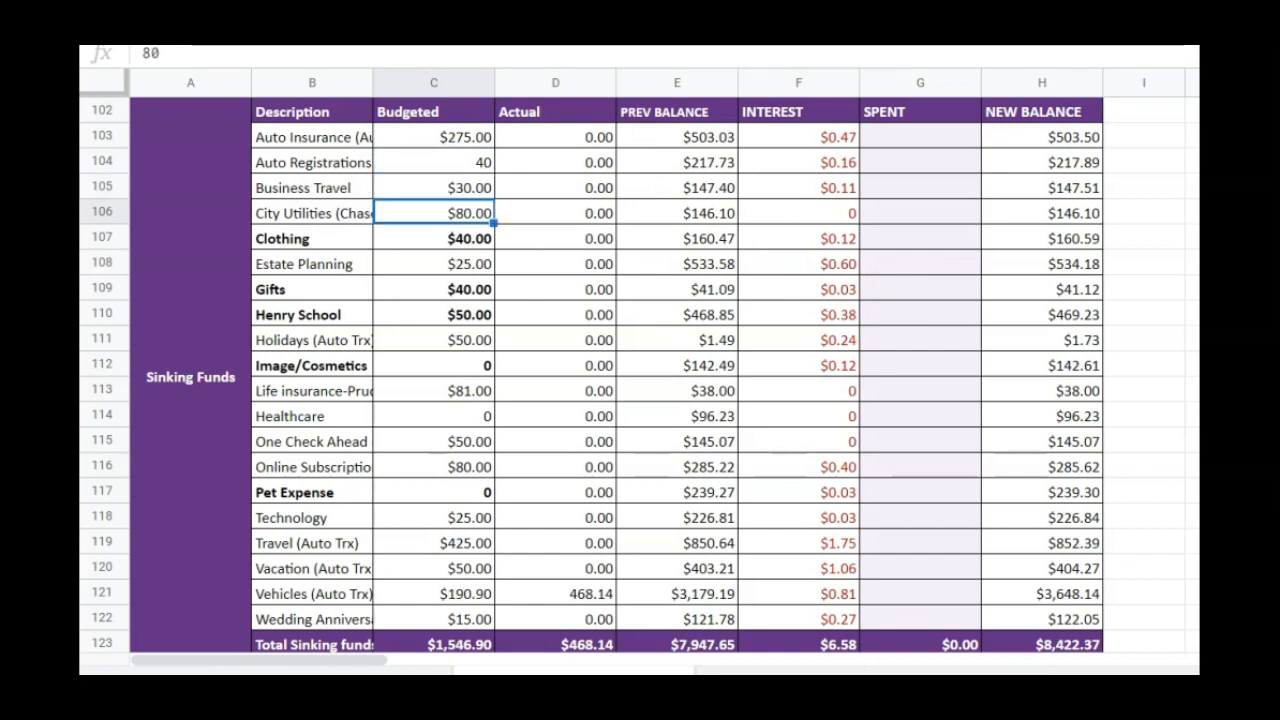
Set the budgeted Gifts amount in Sinking Funds to 10
key(Return)
key(Return)
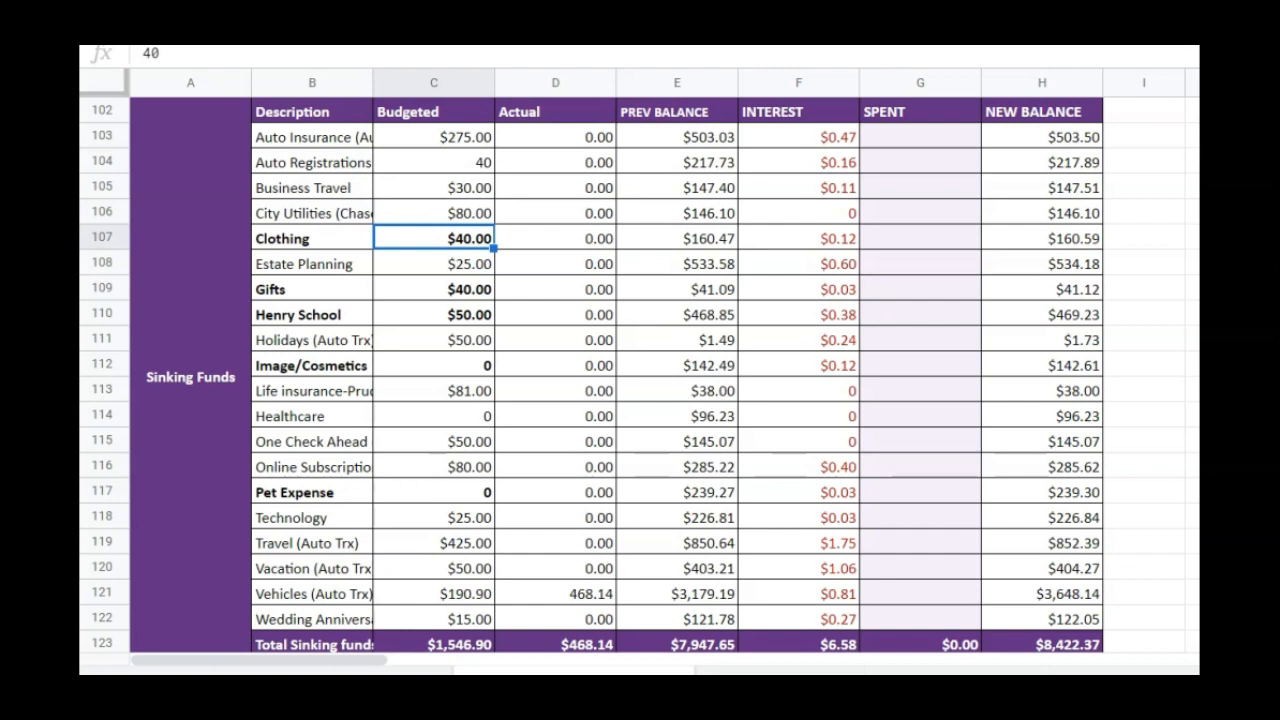
key(Return)
key(Return)
key(Return)
key(Return)
text(10)
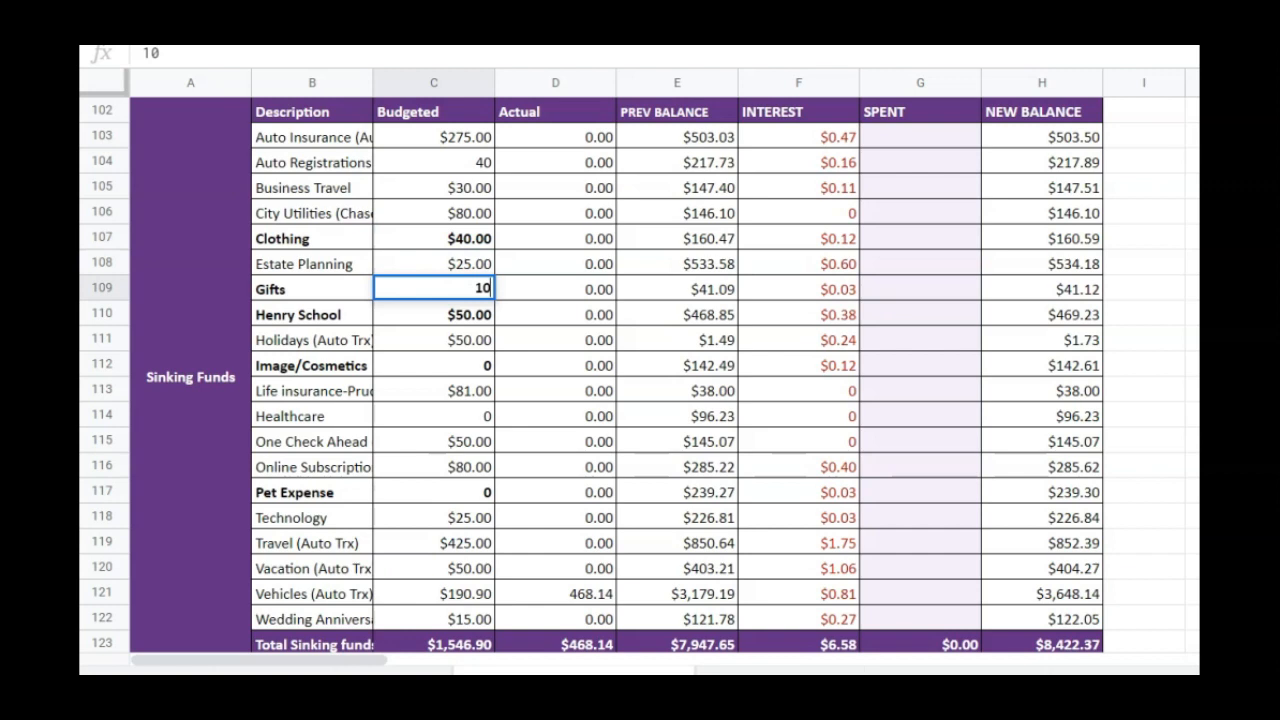
key(Return)
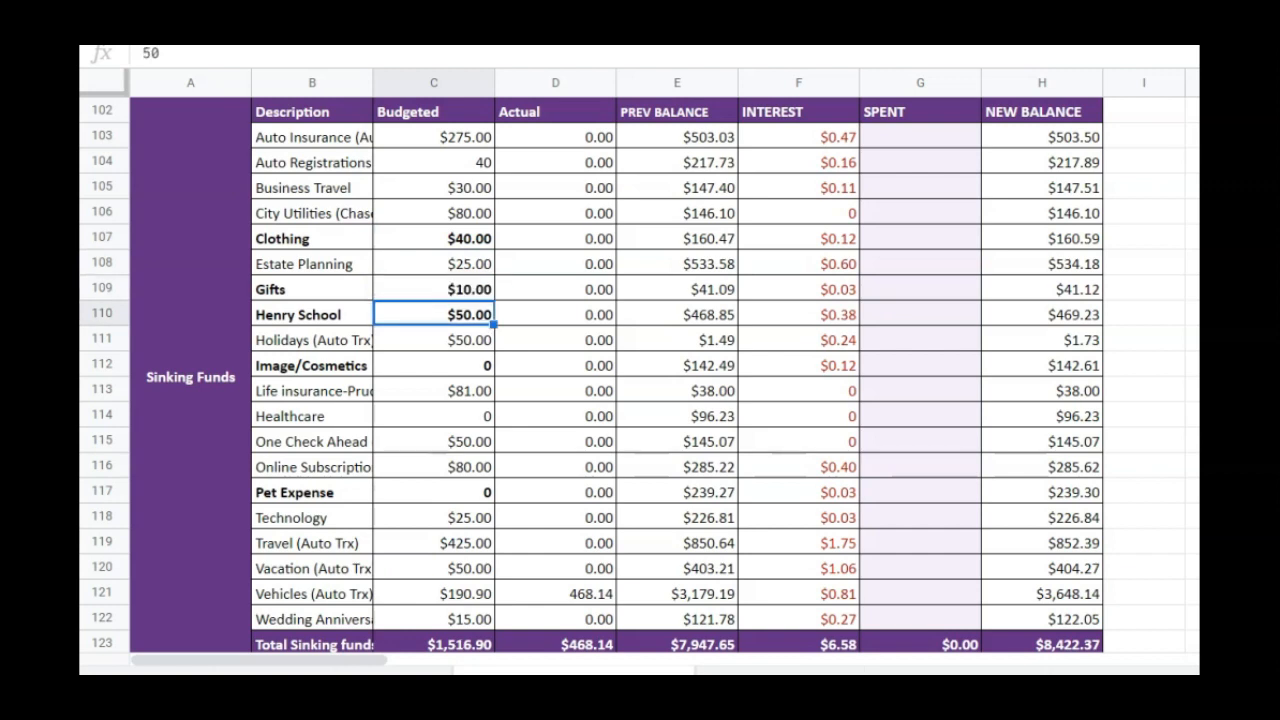
Set the Sinking Funds budget for the child's school to 250 and for Holidays to 60
text(250)
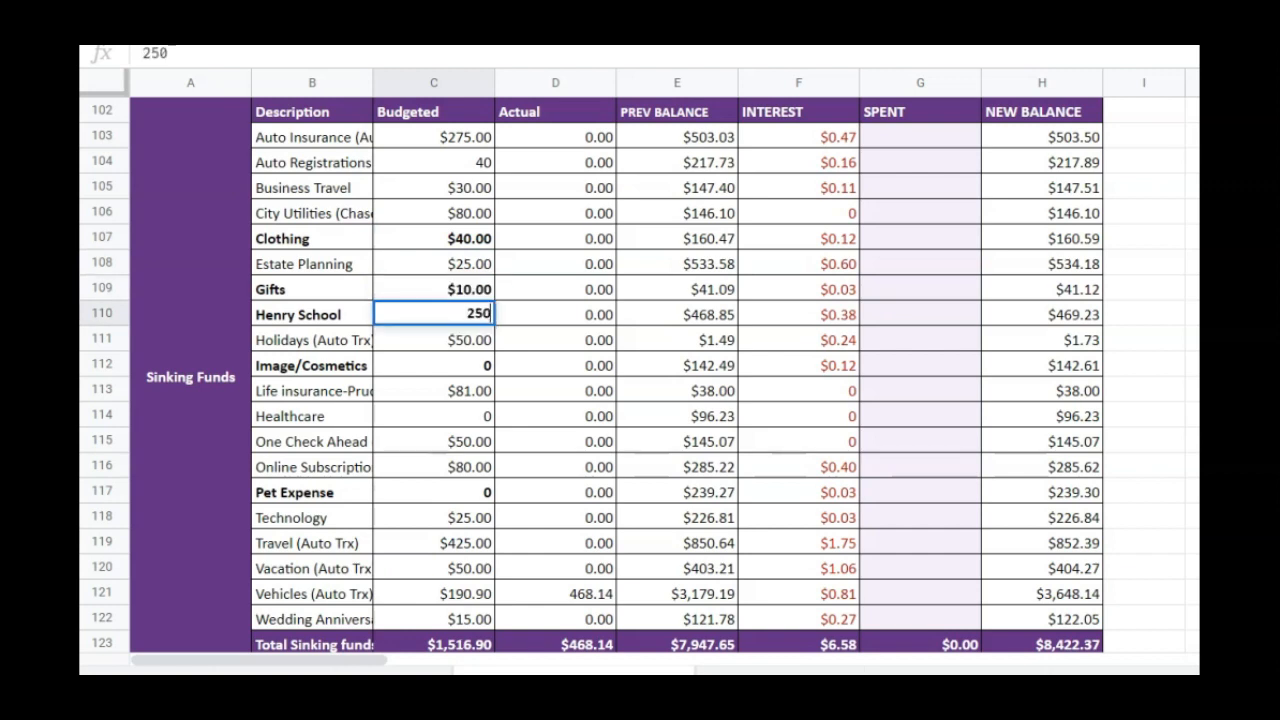
key(Return)
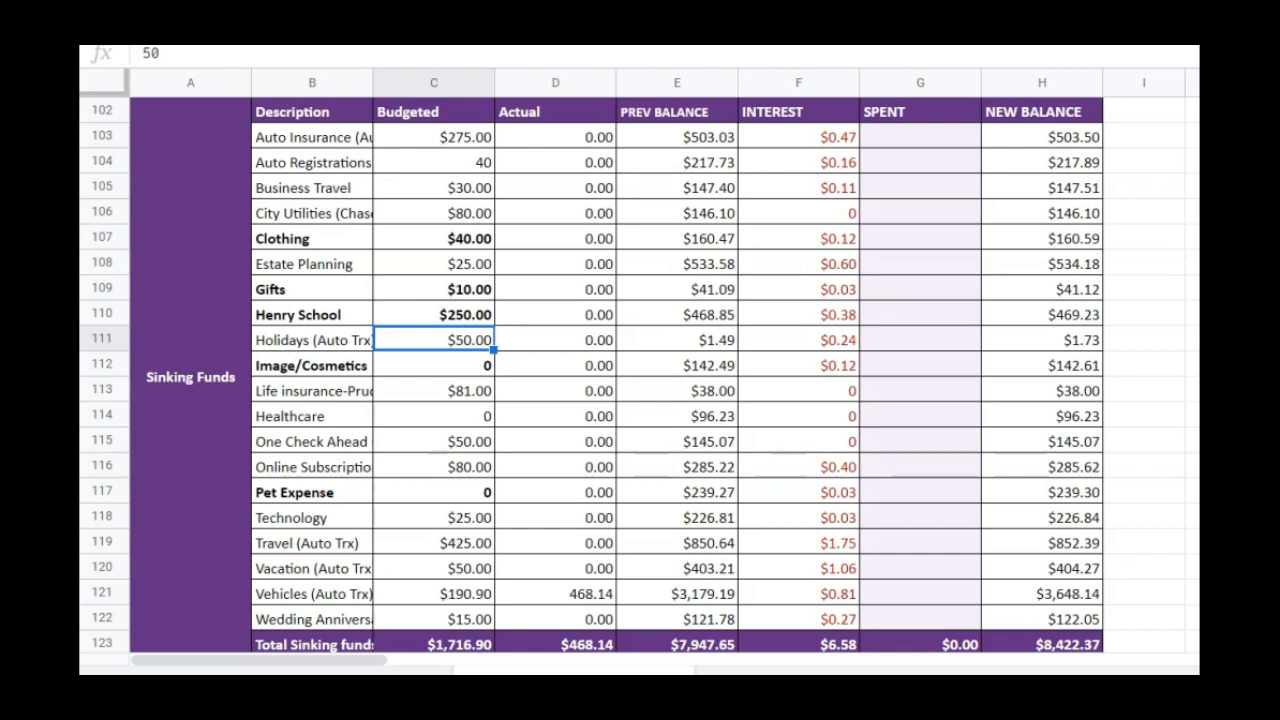
text(60)
key(Return)
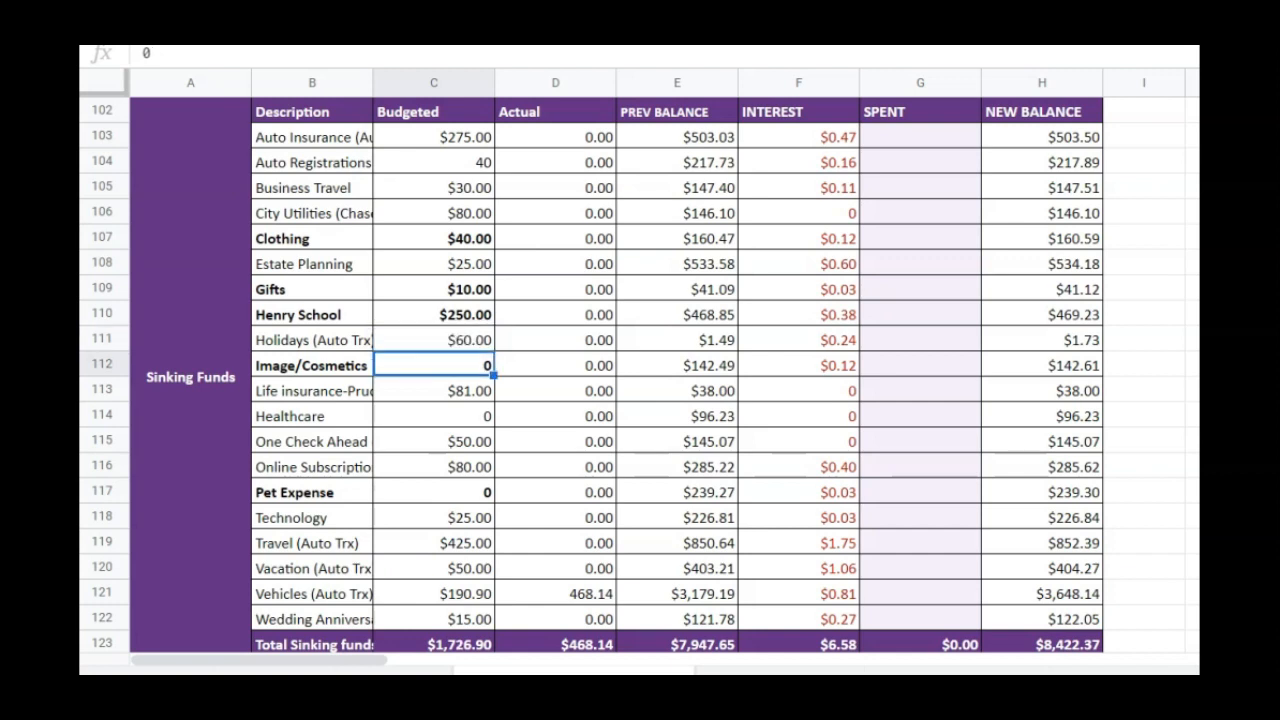
Set the Sinking Funds budget for Image/Cosmetics to 50 and for Healthcare to 25
text(50)
key(Return)
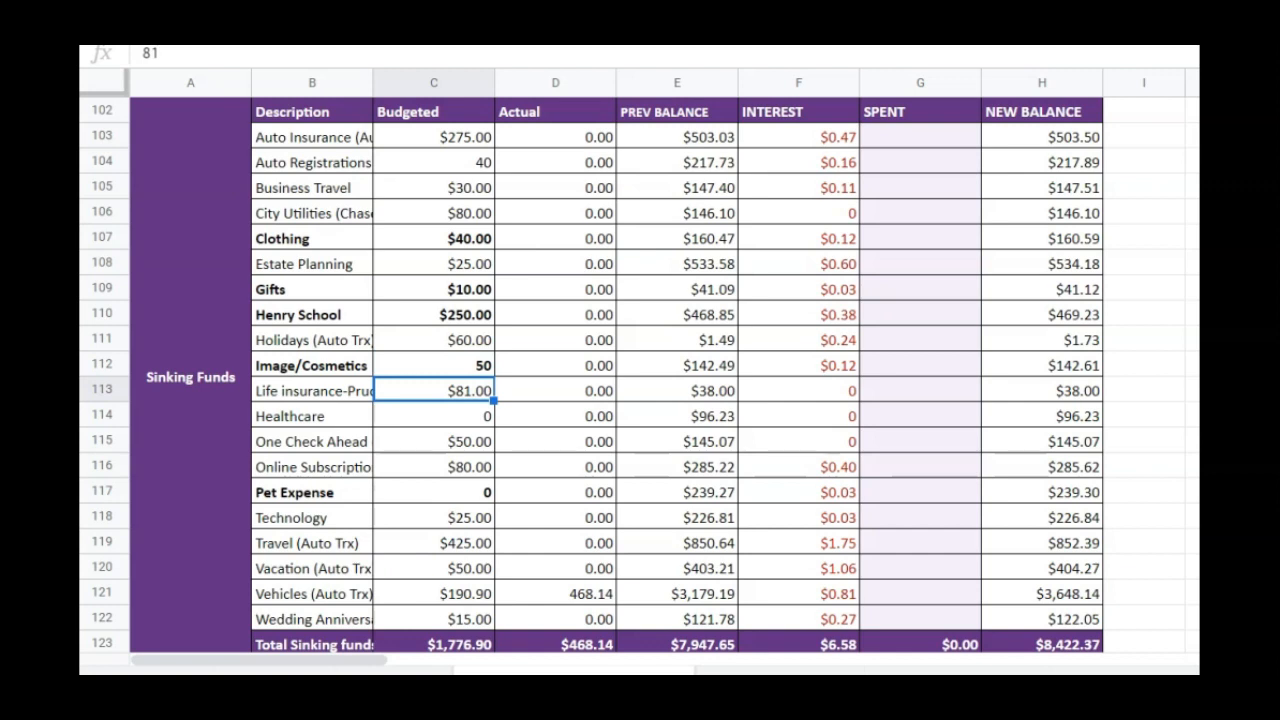
key(Return)
key(Return)
text(25)
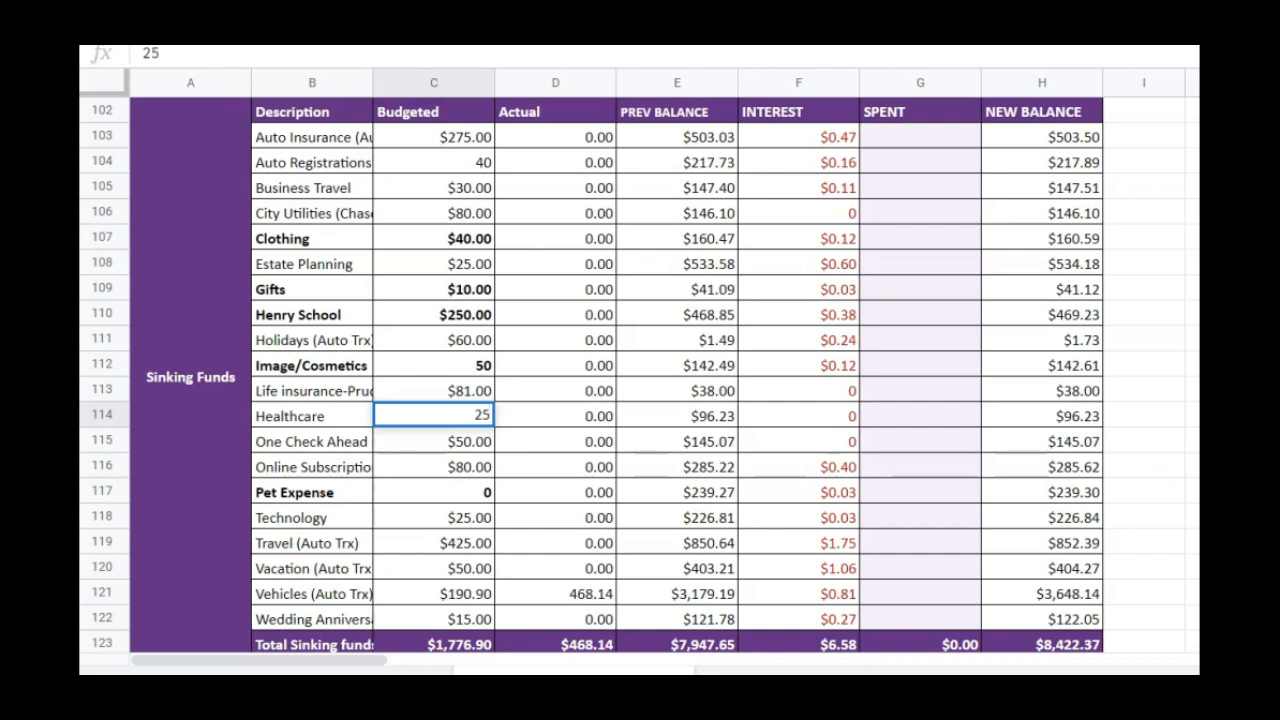
key(Return)
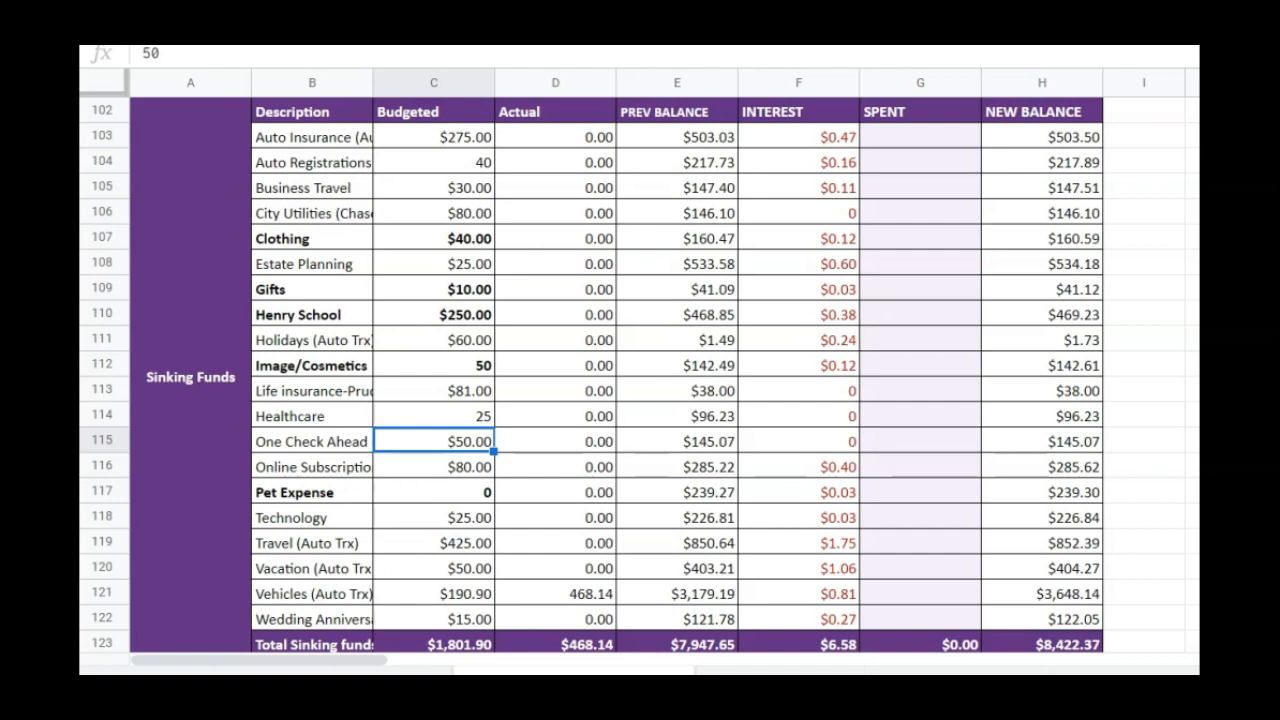
Set the budgeted Travel amount in Sinking Funds to 340
key(Return)
key(Return)
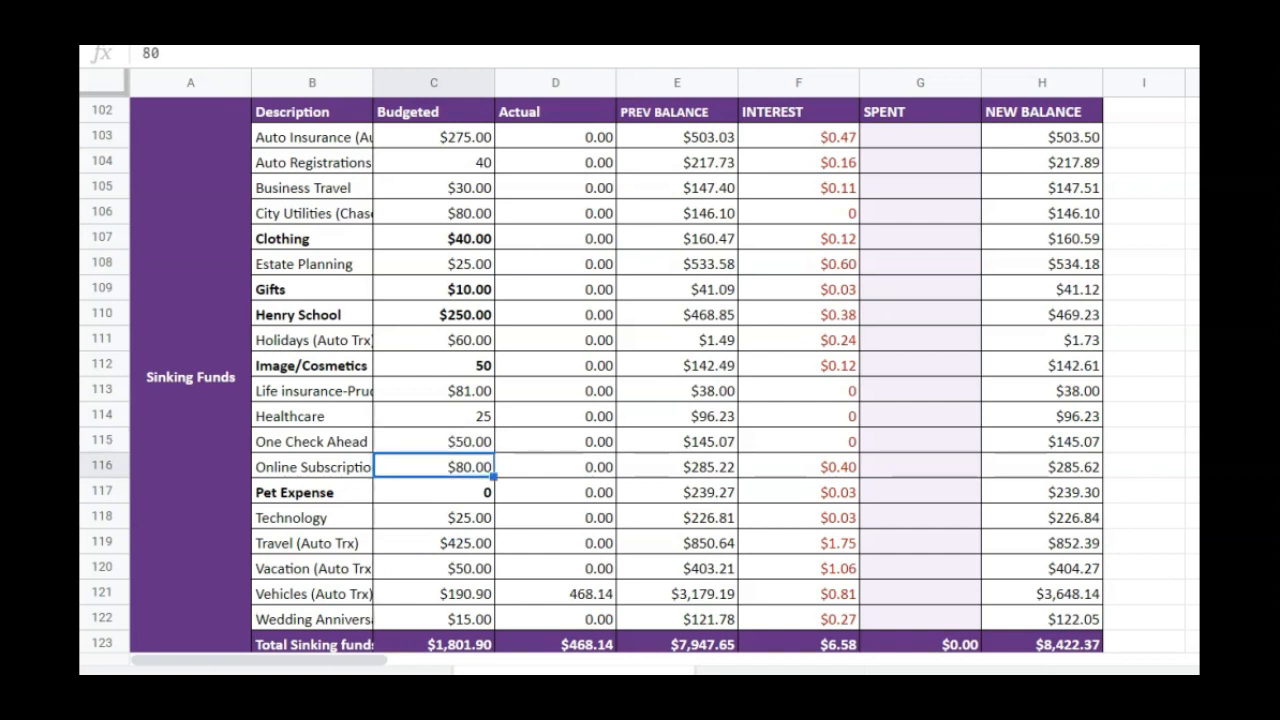
key(Return)
key(Return)
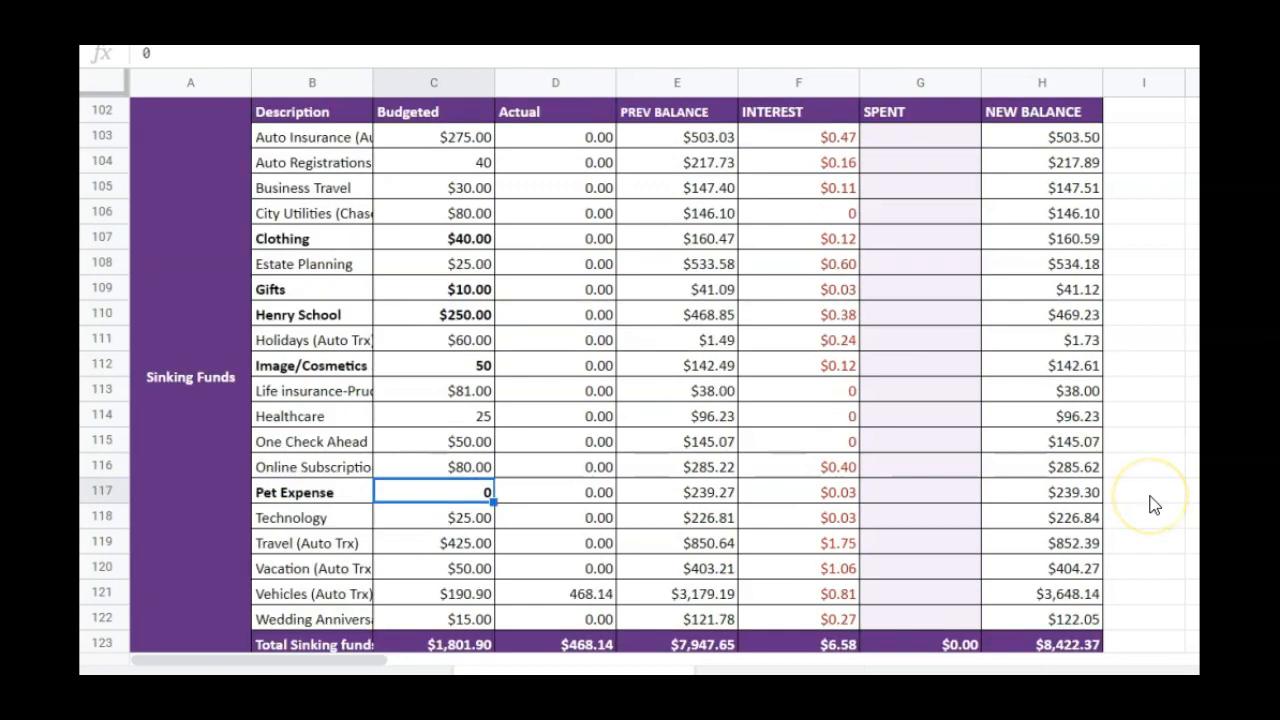
click(415, 522)
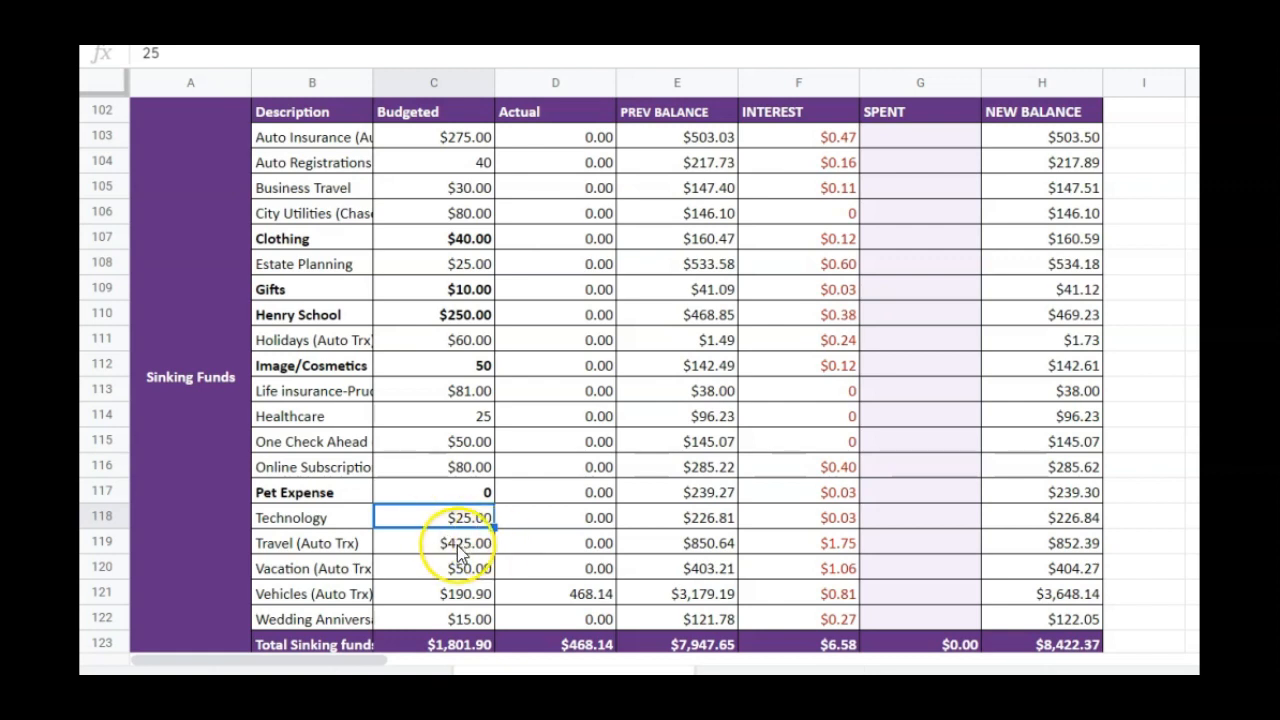
click(428, 545)
text(340)
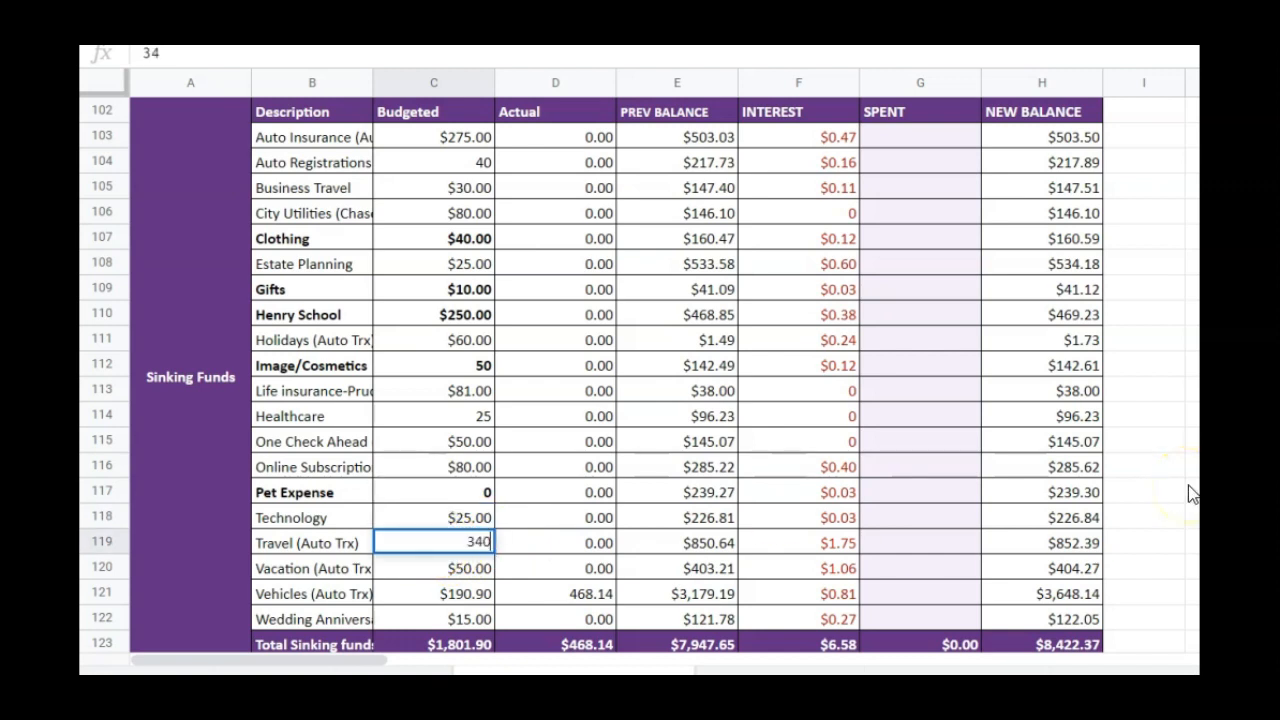
key(Return)
Set the Sinking Funds budget for Vacation to 150 and for Vehicles to 225
text(150)
key(Return)
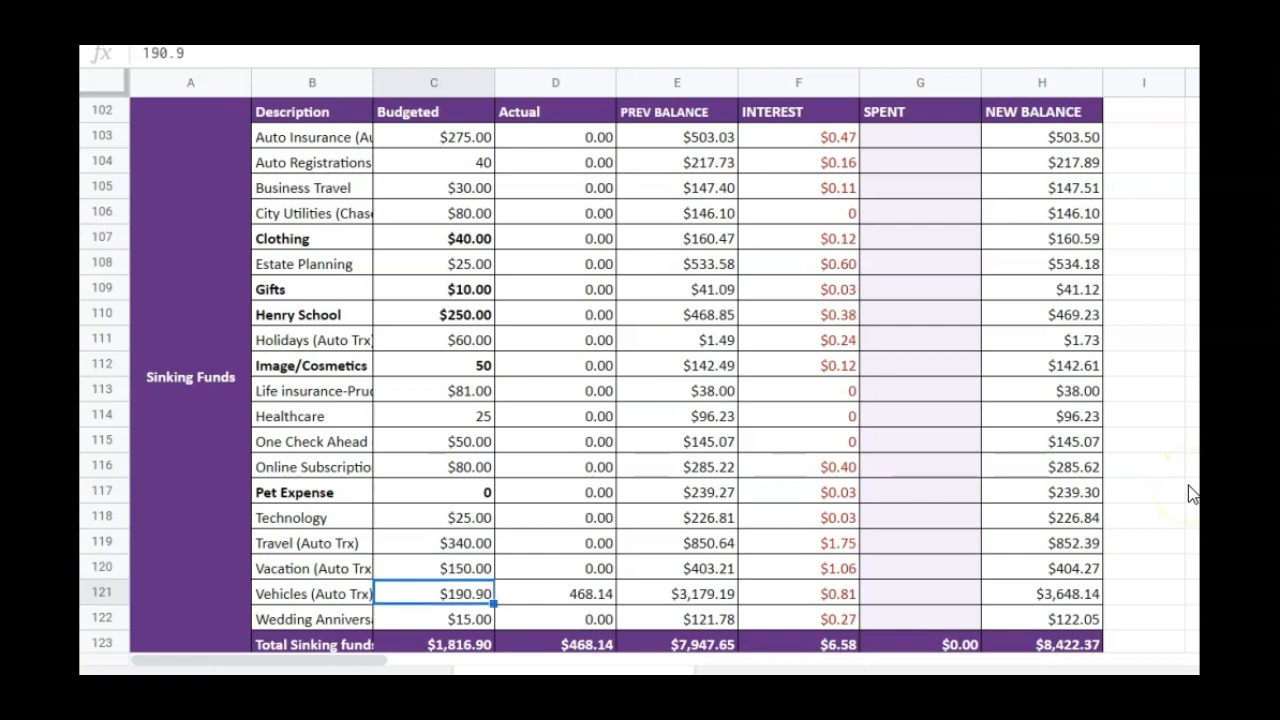
text(225)
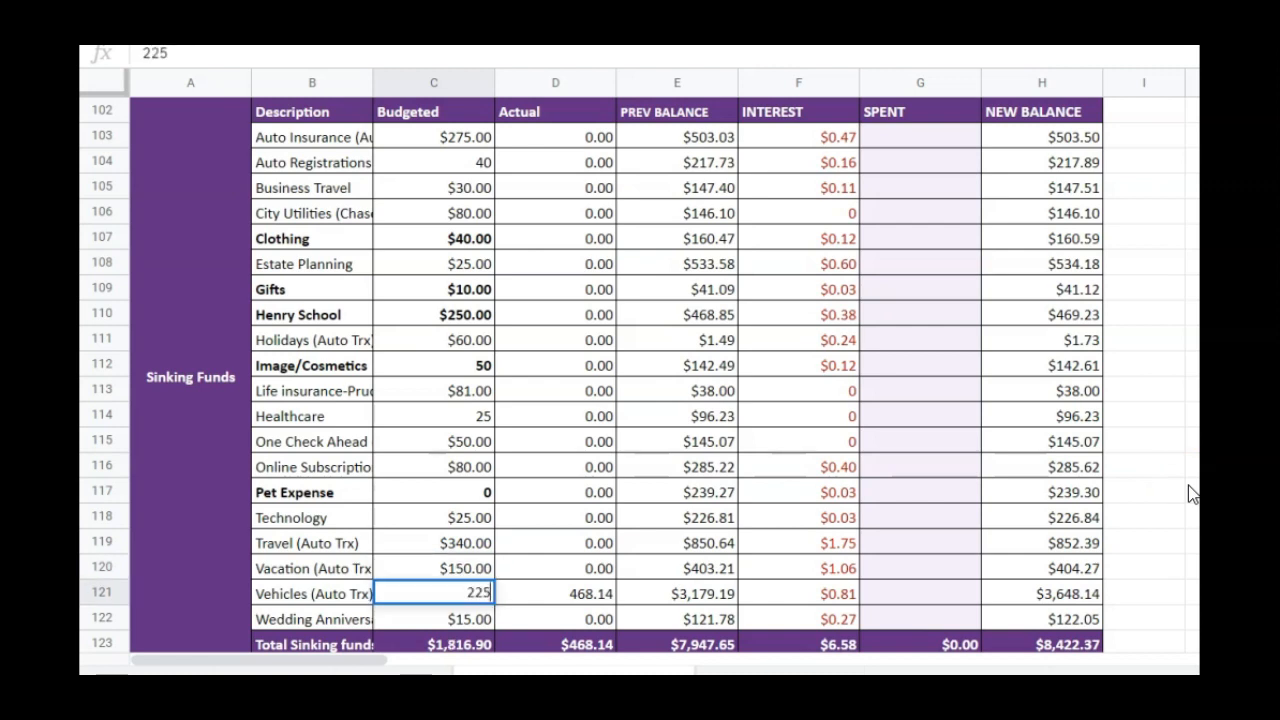
key(Return)
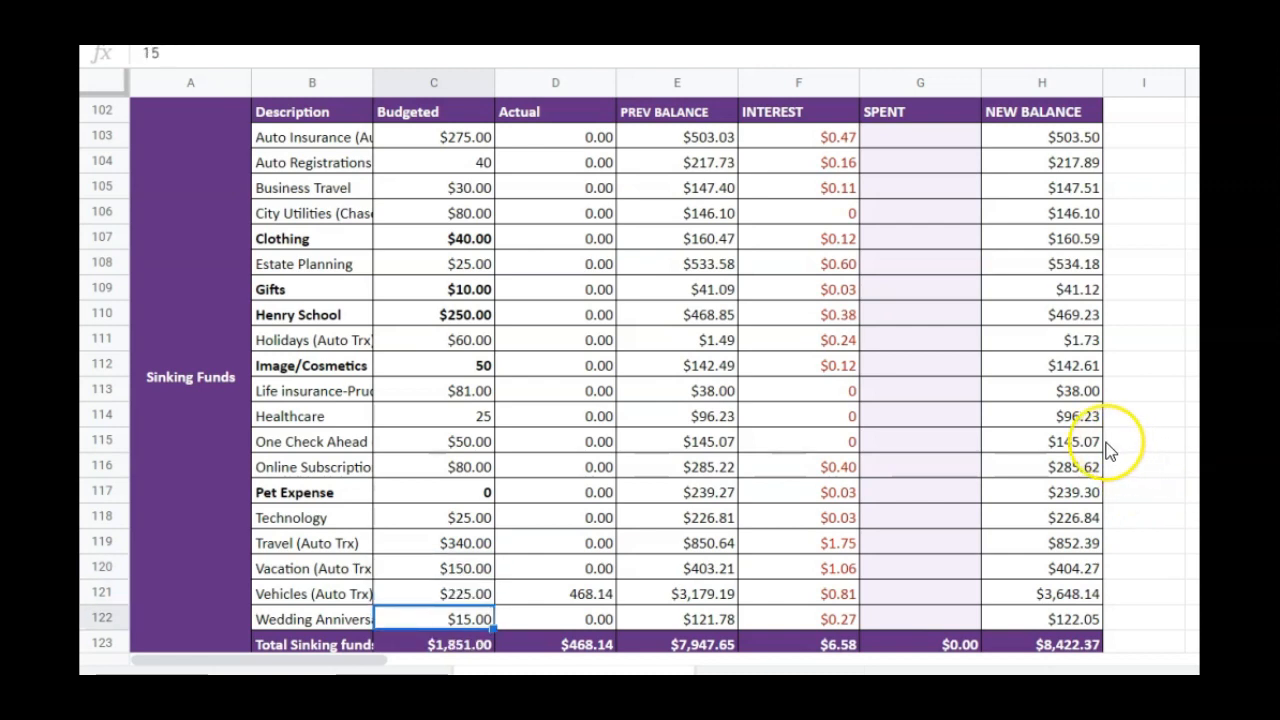
Review the paid-off and charged-off debts listed in the Debt category
scroll(780, 519, down, 1)
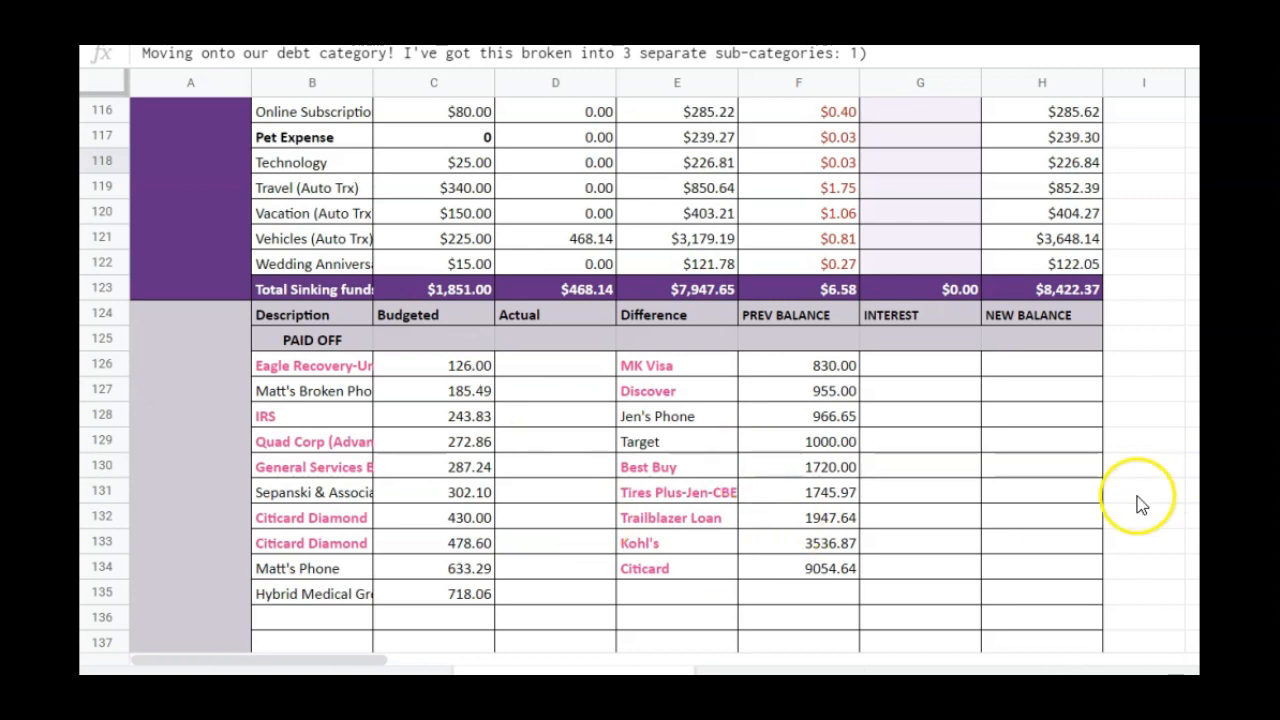
click(418, 627)
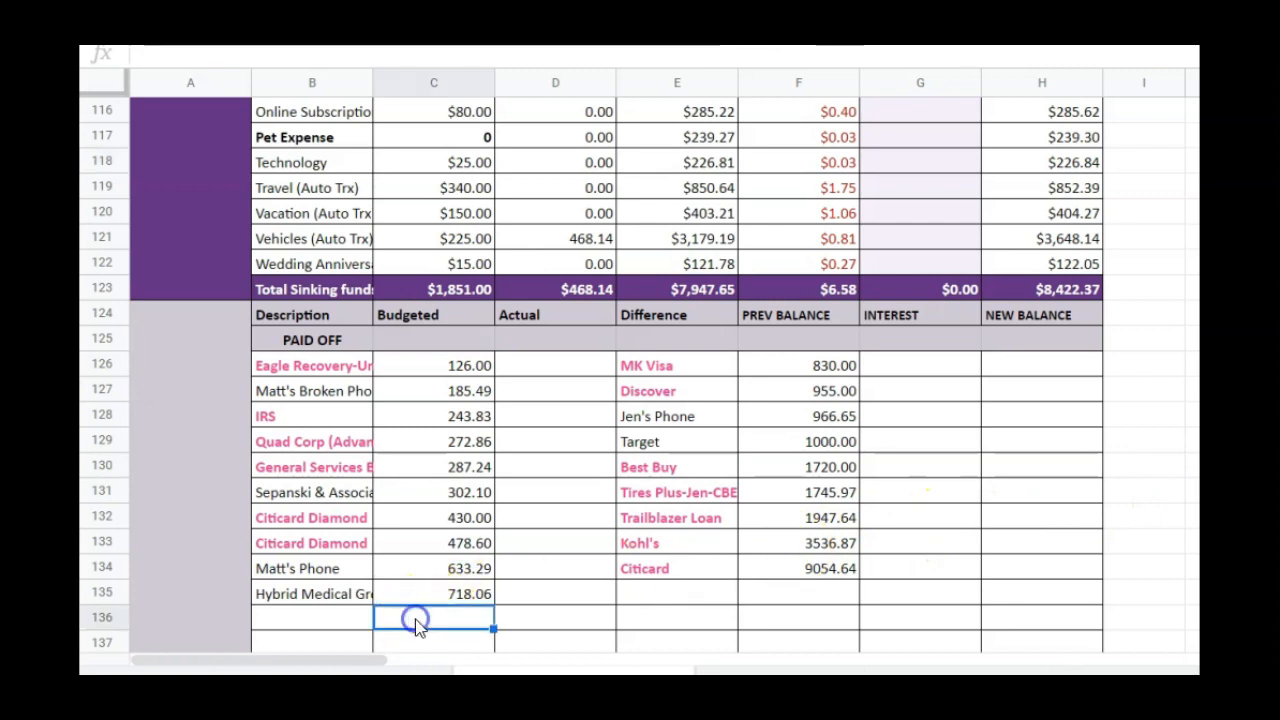
key(Down)
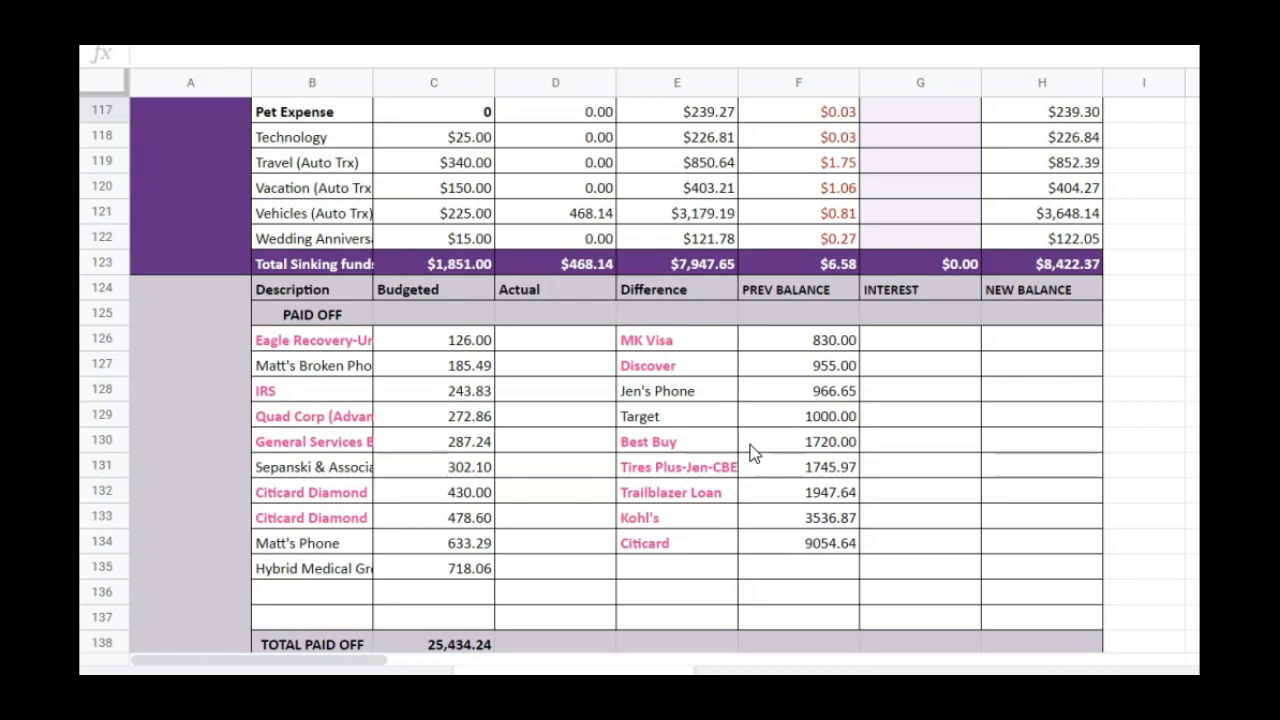
scroll(771, 457, down, 1)
scroll(775, 455, down, 2)
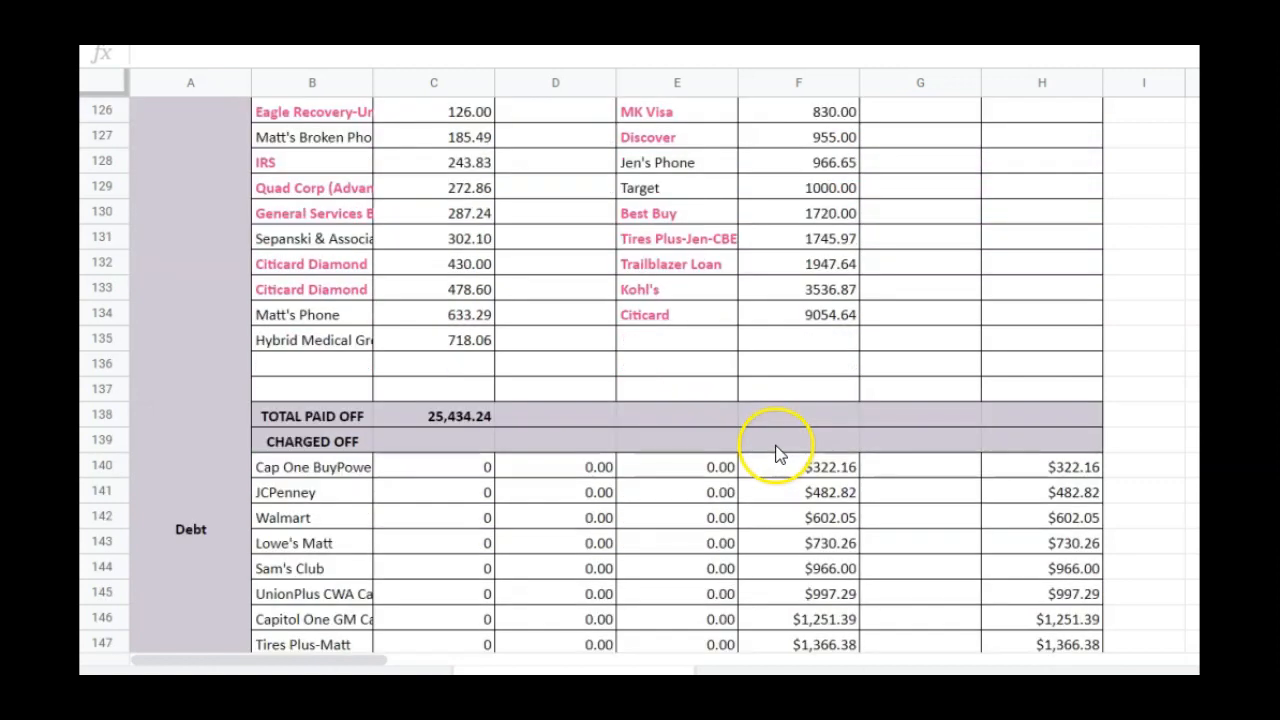
scroll(777, 452, down, 1)
Review the budgeted payments and interest of the actively paying debts and the total debt budget
click(312, 567)
click(346, 557)
click(487, 592)
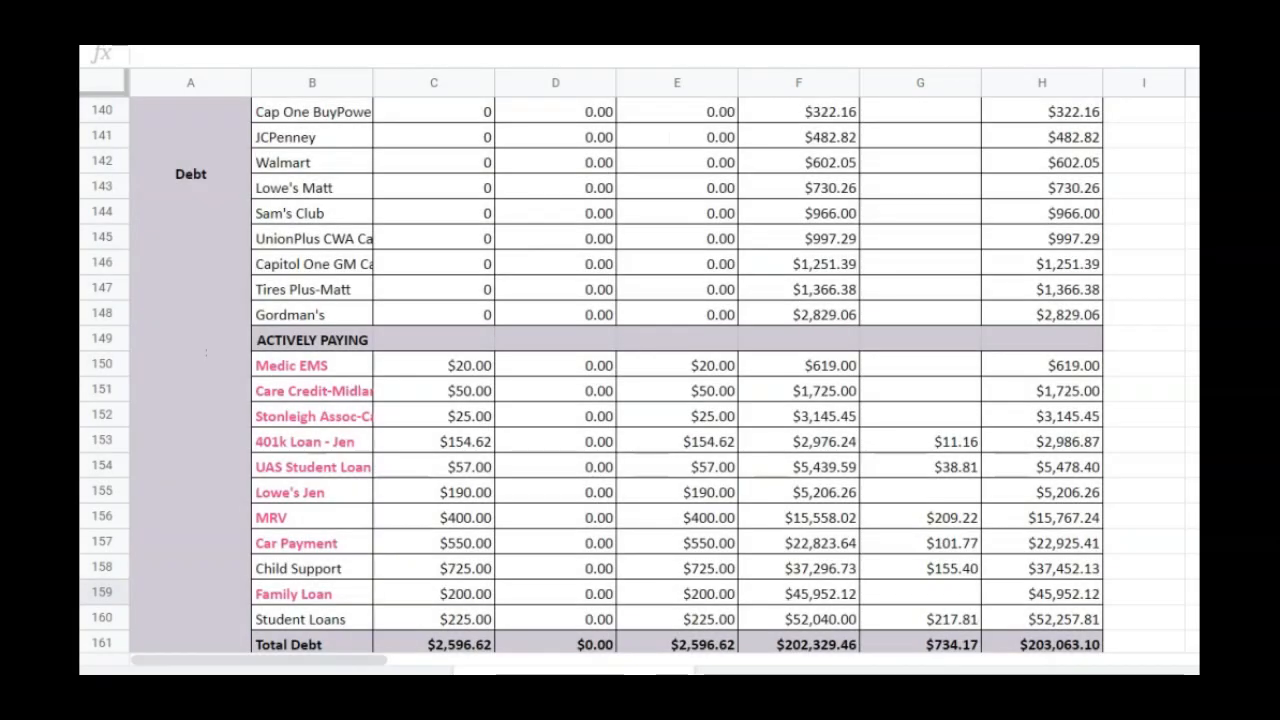
click(440, 391)
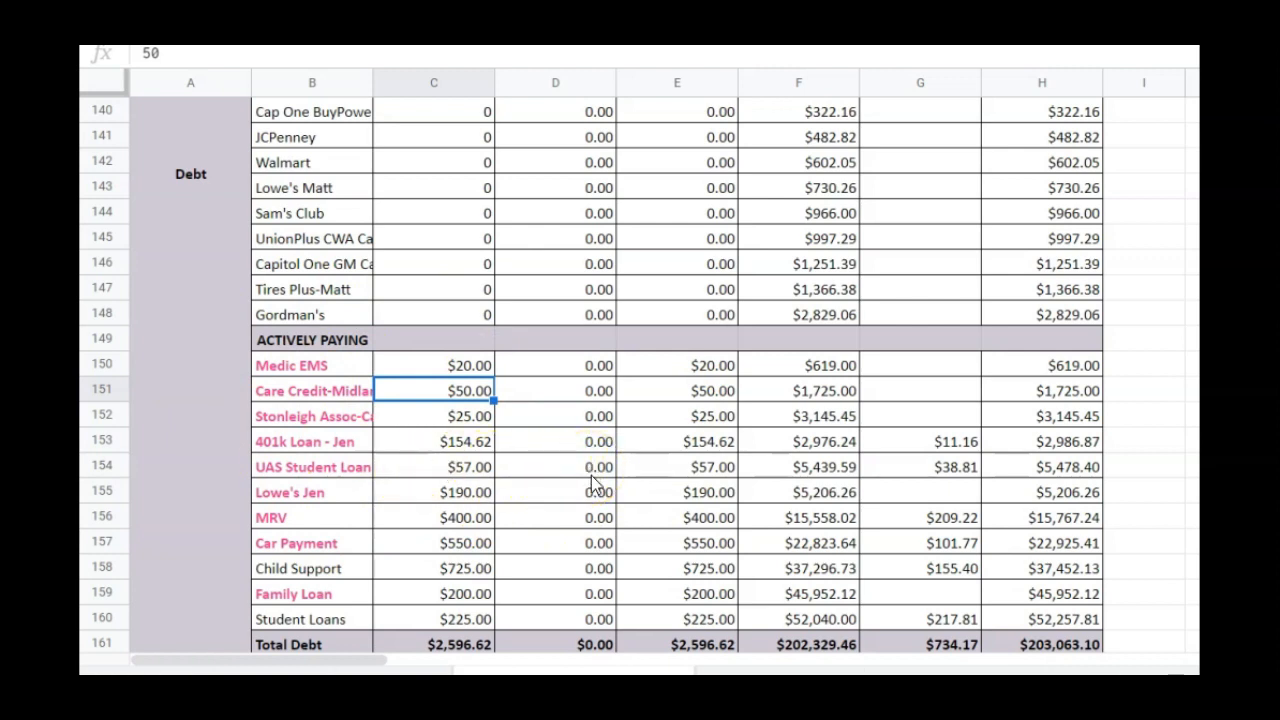
click(967, 622)
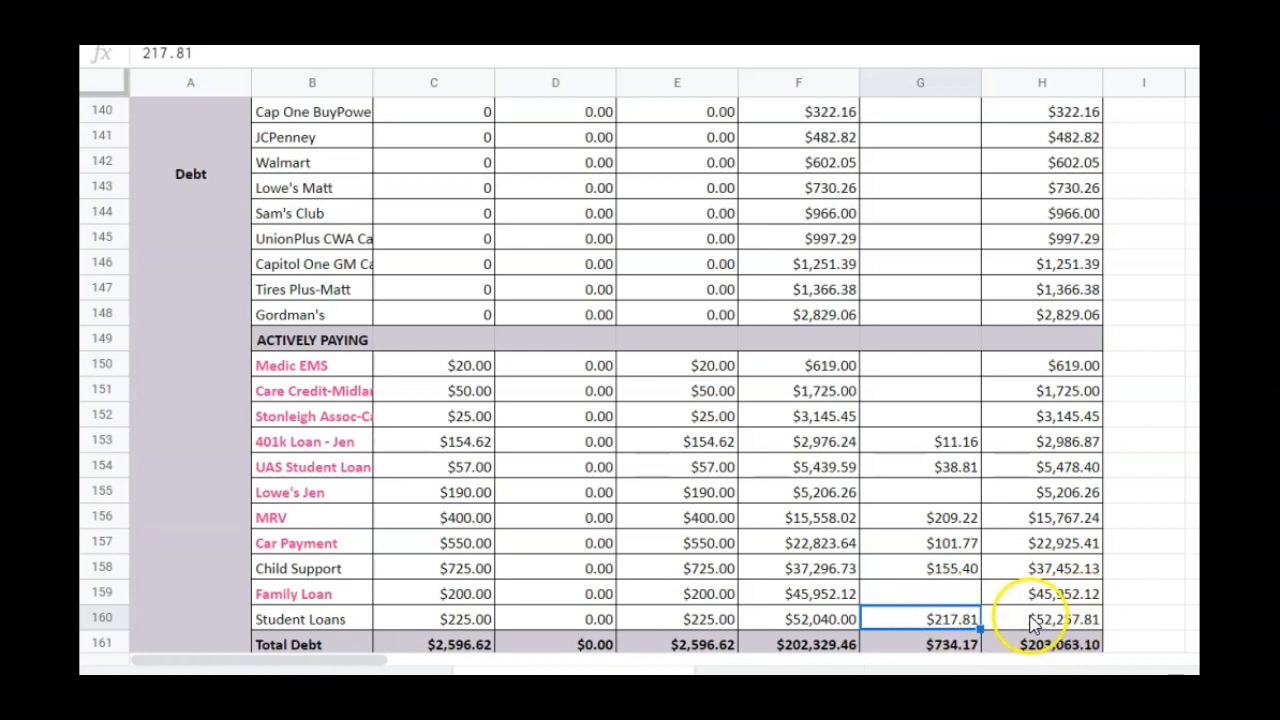
click(427, 618)
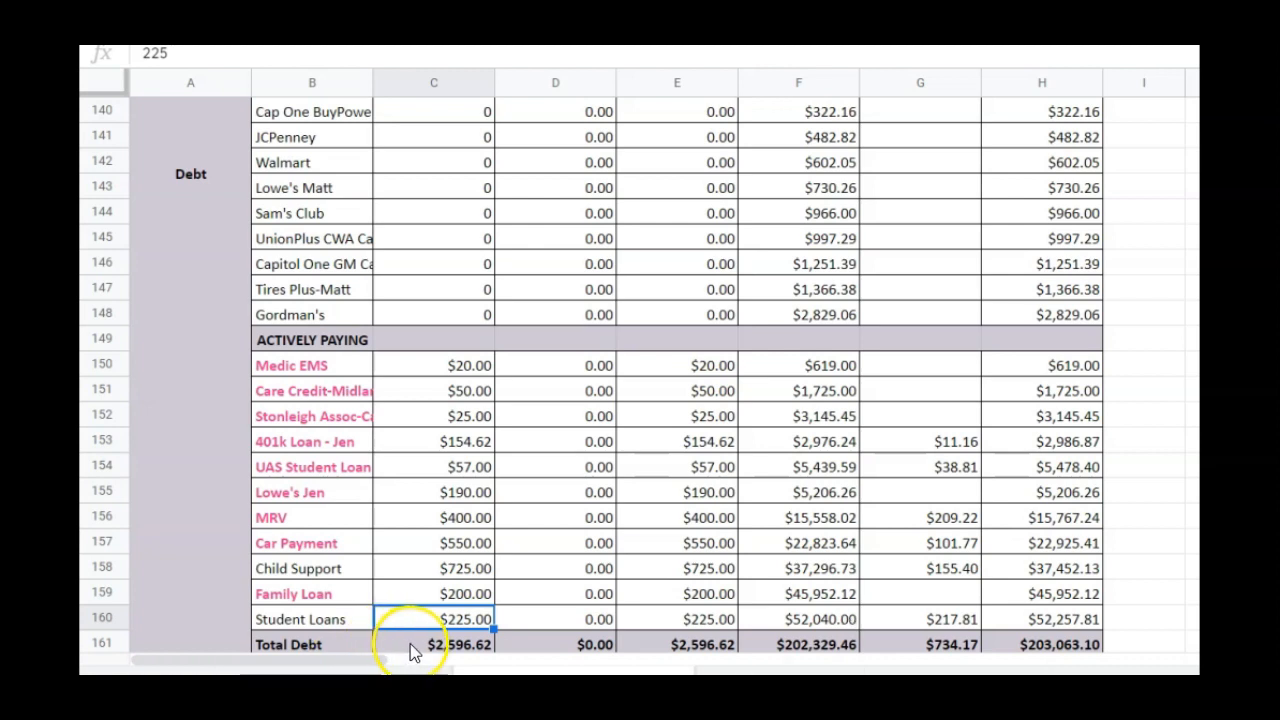
click(490, 648)
Enter 169.62 as the spent amount for City Utilities in Sinking Funds
scroll(783, 385, up, 4)
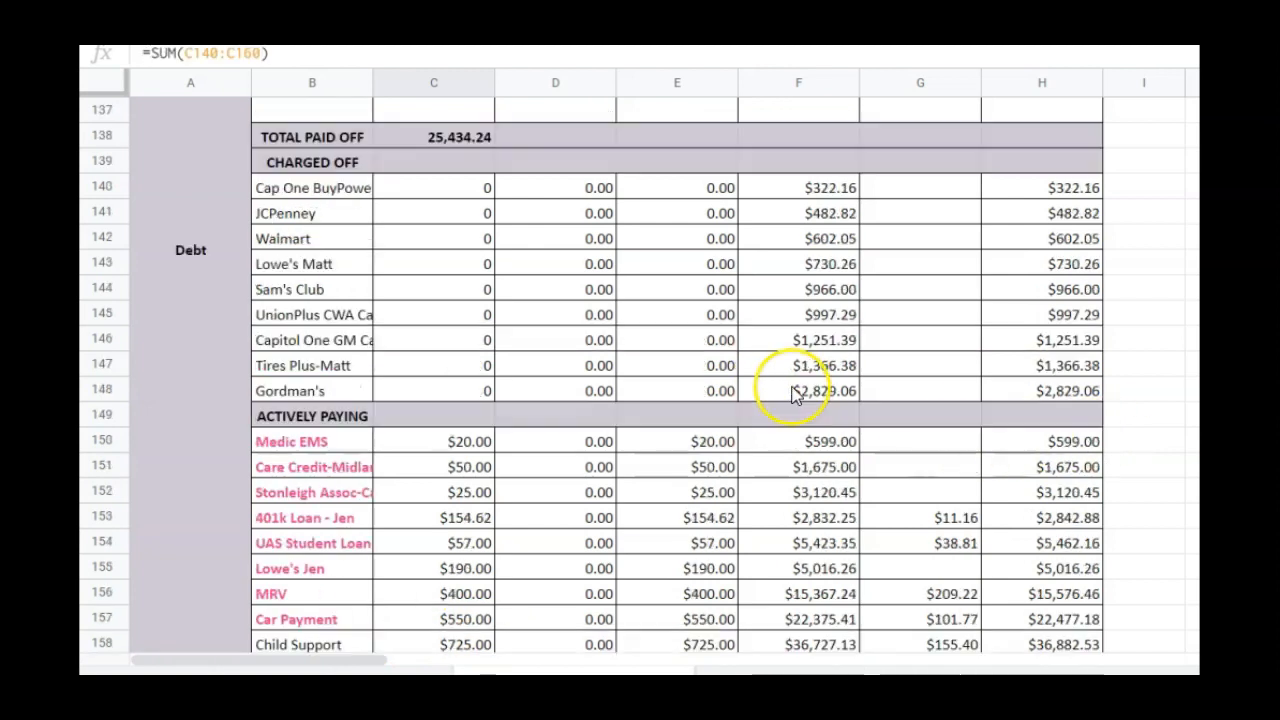
scroll(781, 375, up, 8)
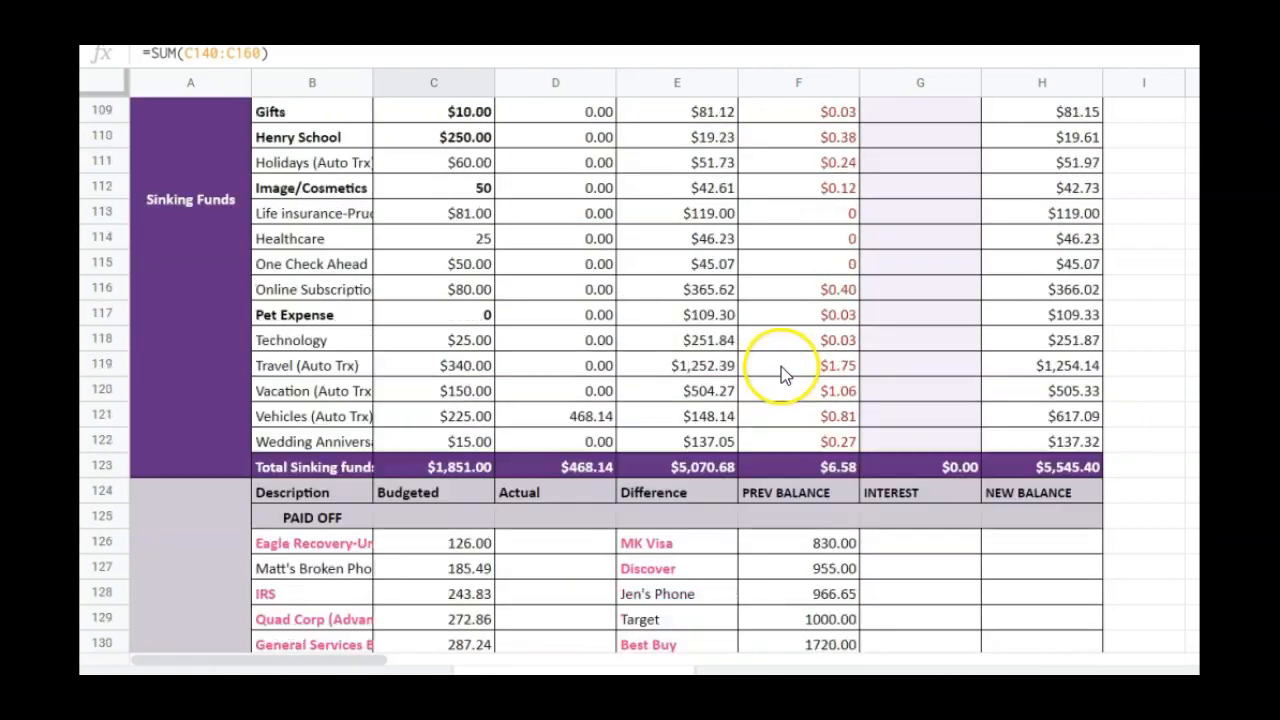
scroll(785, 365, up, 1)
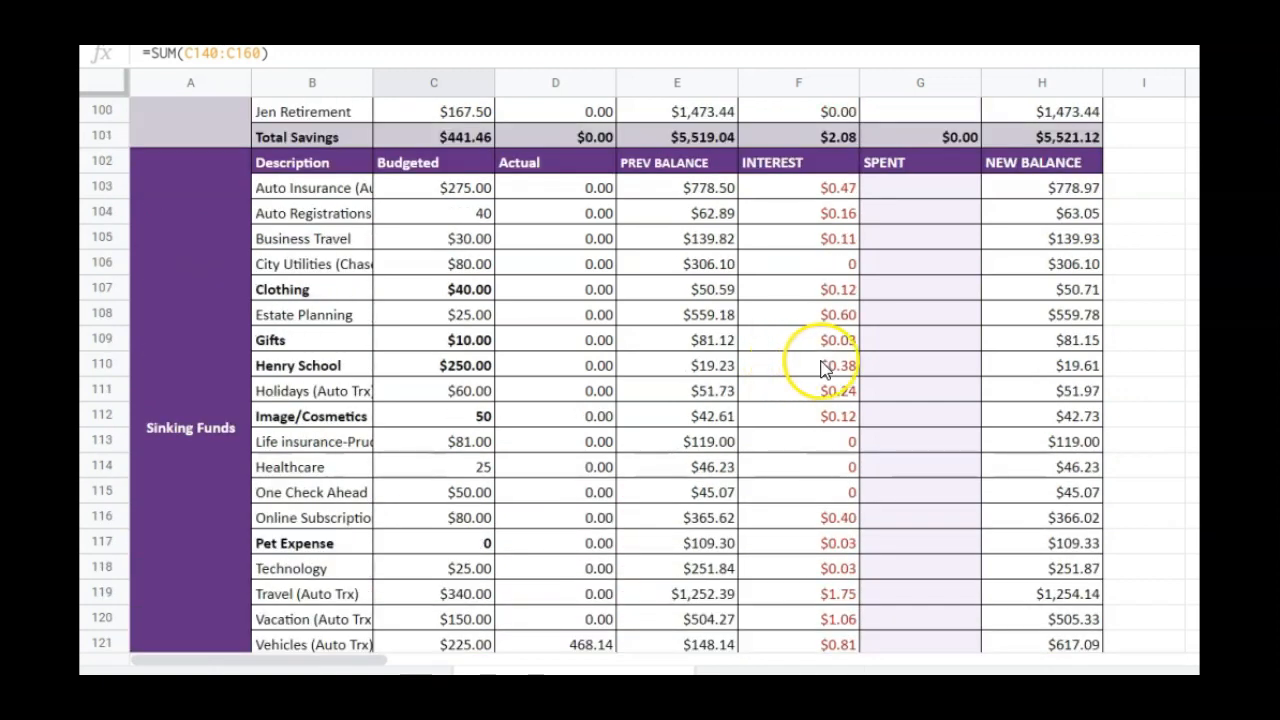
click(916, 265)
text(169.62)
key(Return)
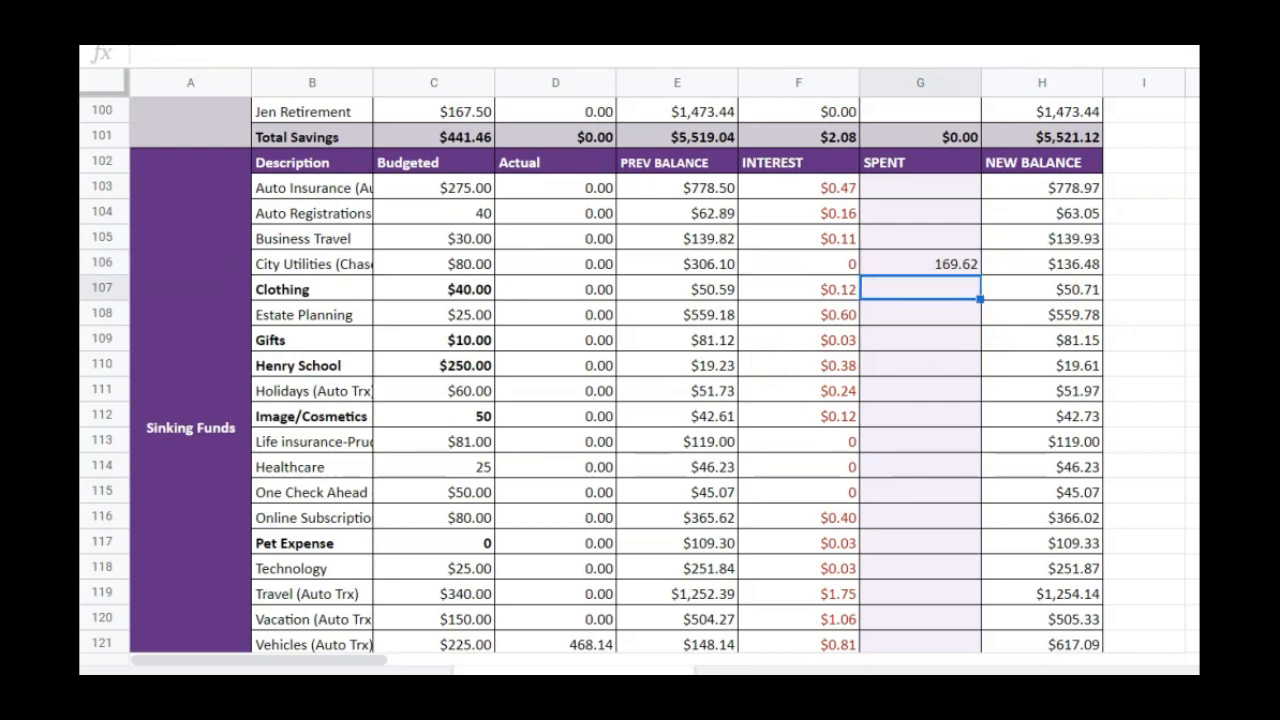
Enter 80 as the spent amount for Pet Expense in Sinking Funds
click(918, 264)
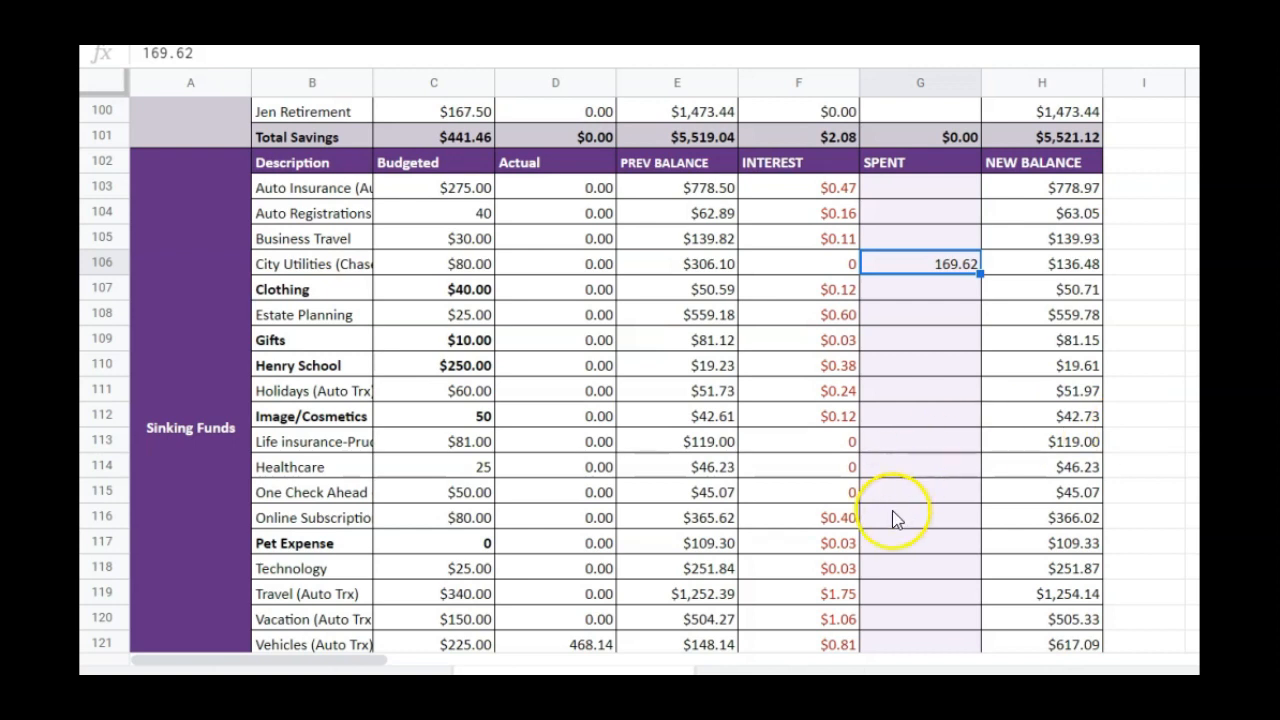
click(930, 542)
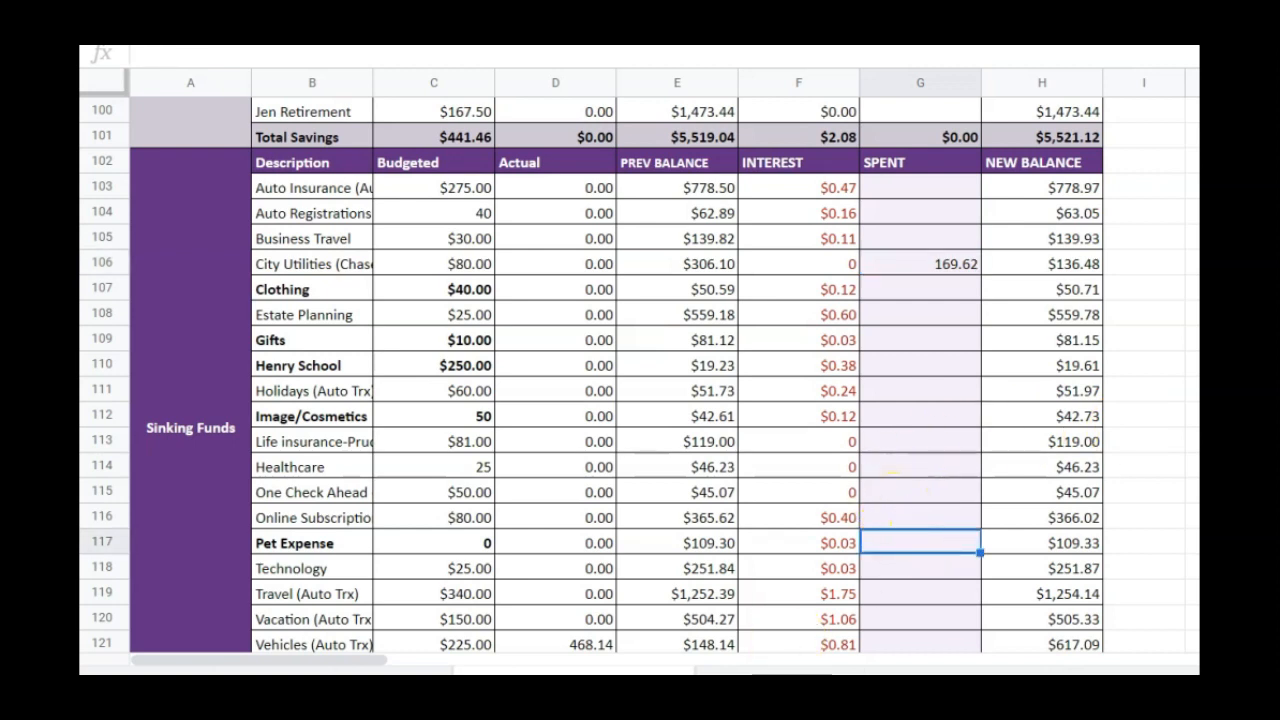
text(80)
key(Return)
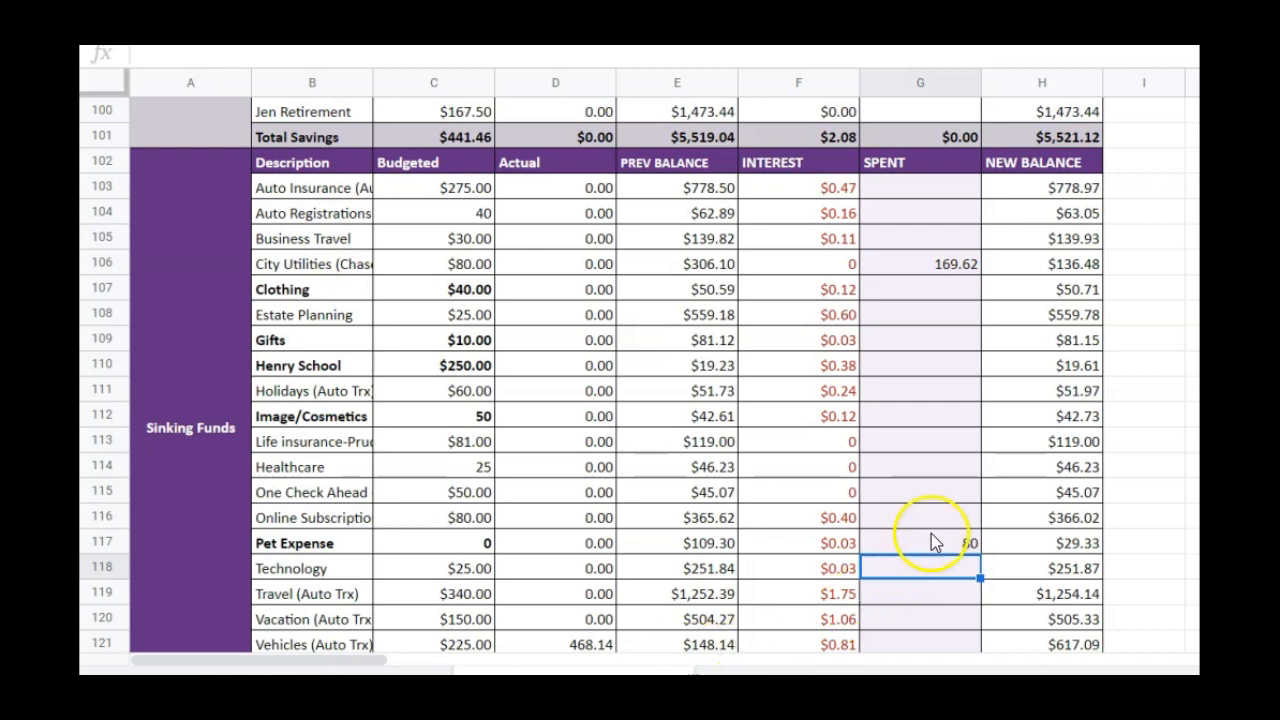
Check how the total spent from Sinking Funds feeds the Income section, and examine the budgeted Over/Under amount
scroll(1047, 560, down, 2)
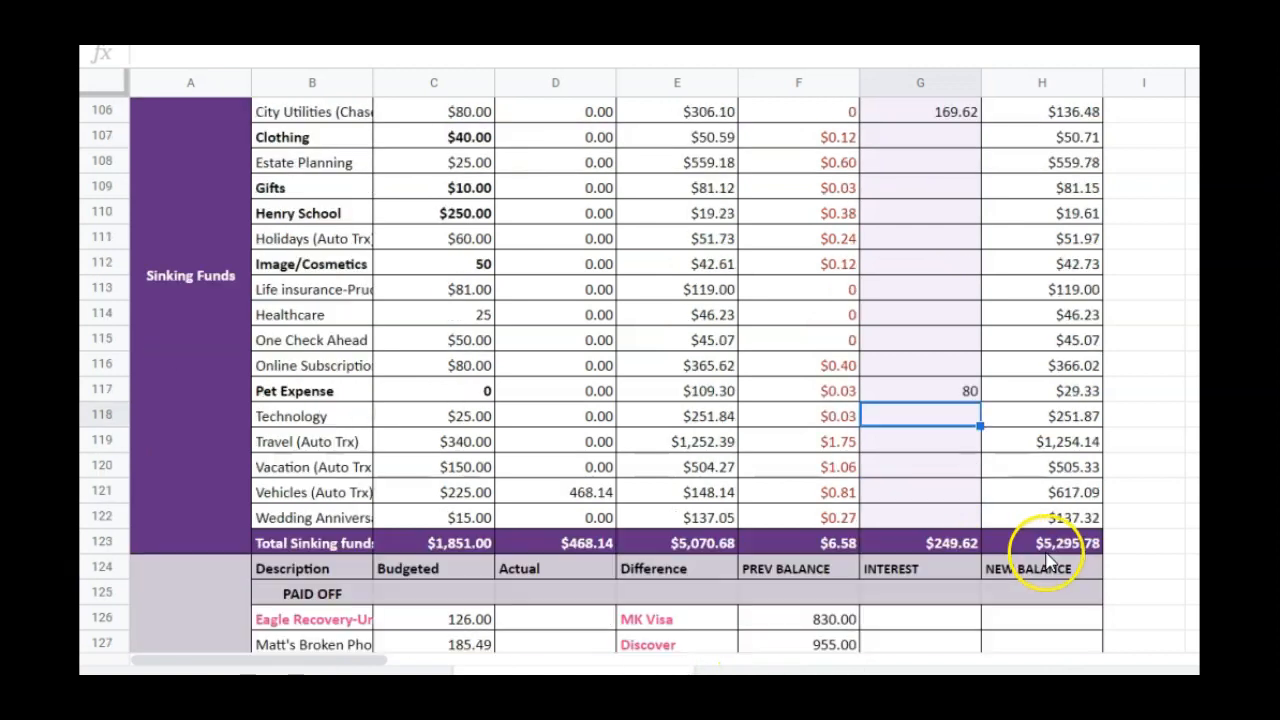
click(910, 543)
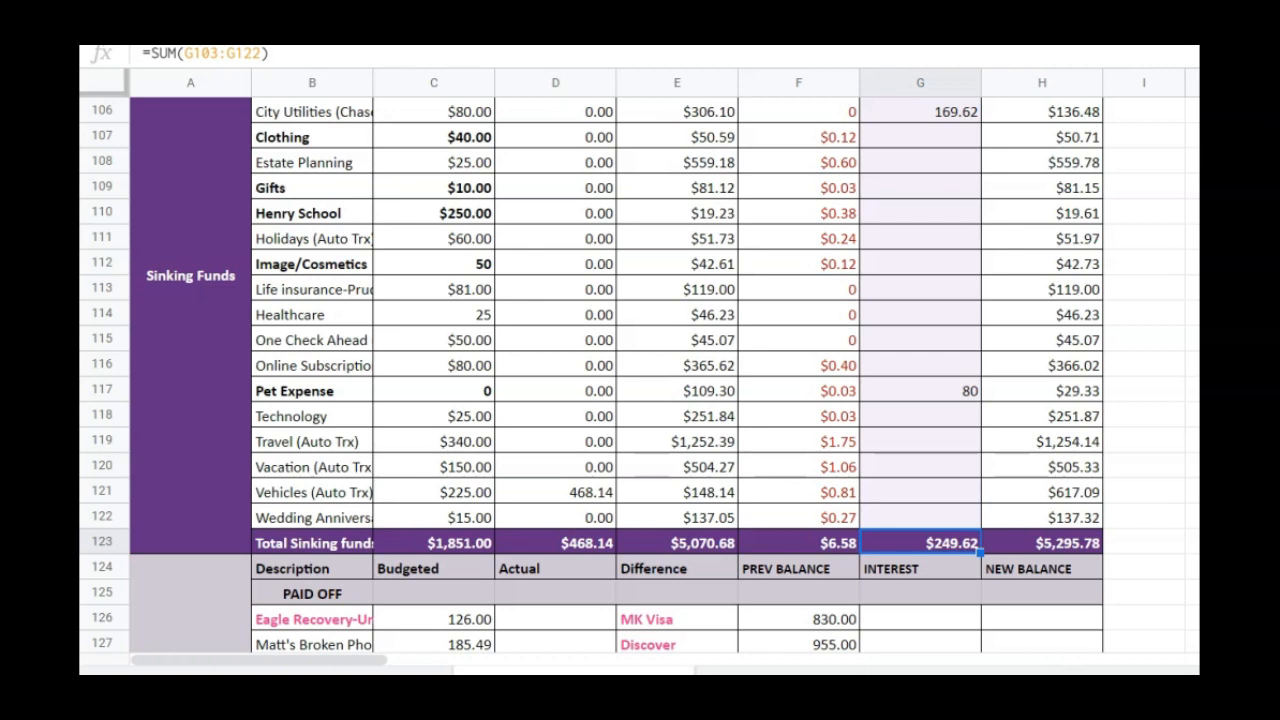
scroll(640, 375, up, 20)
click(402, 274)
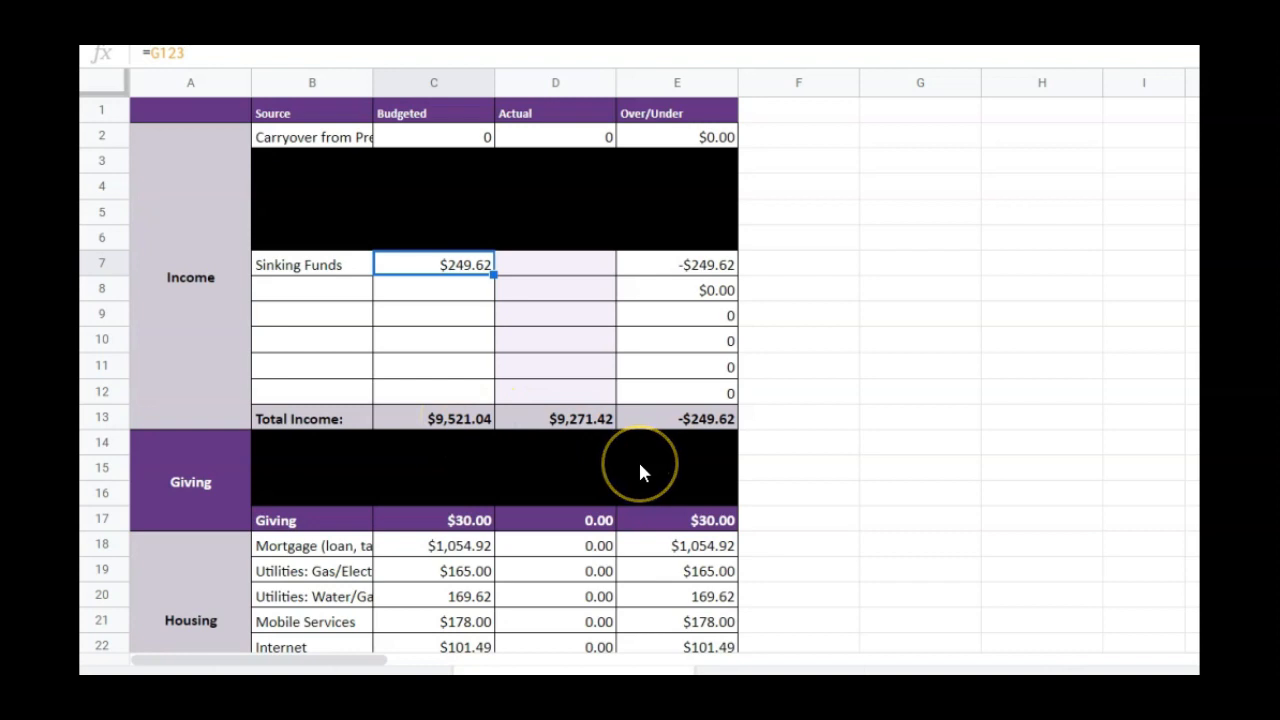
scroll(640, 465, down, 20)
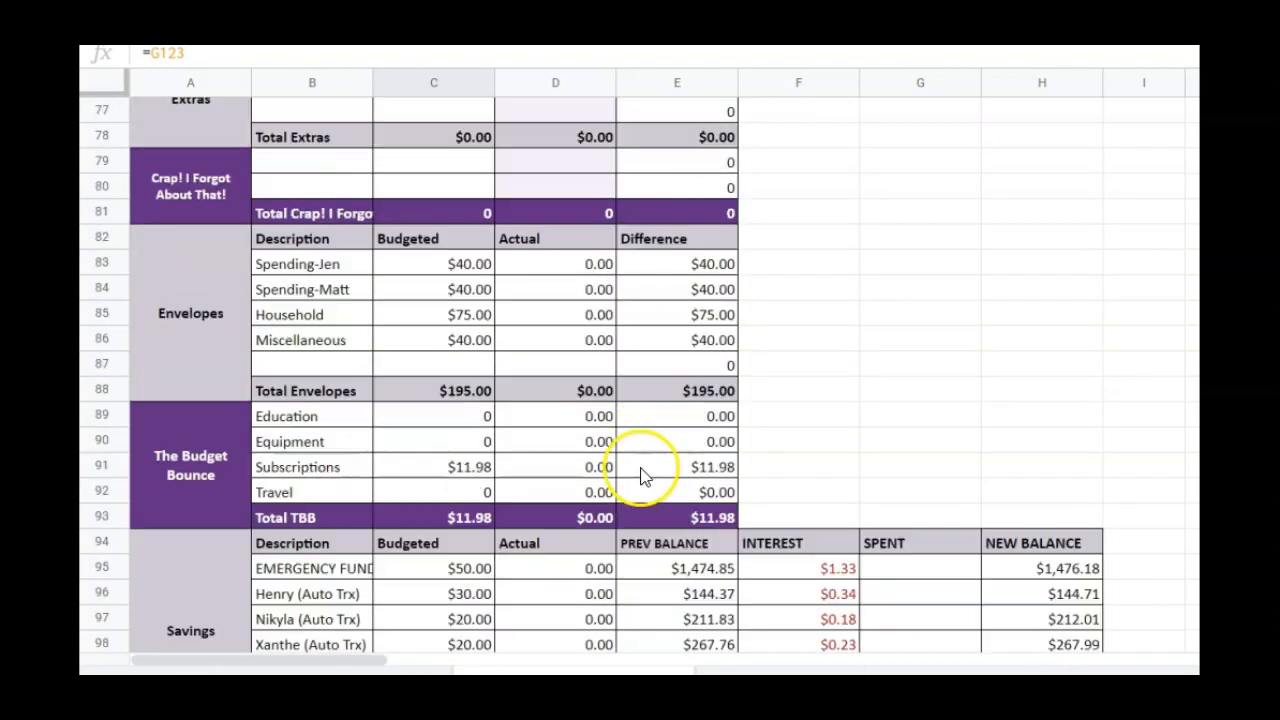
scroll(641, 476, down, 19)
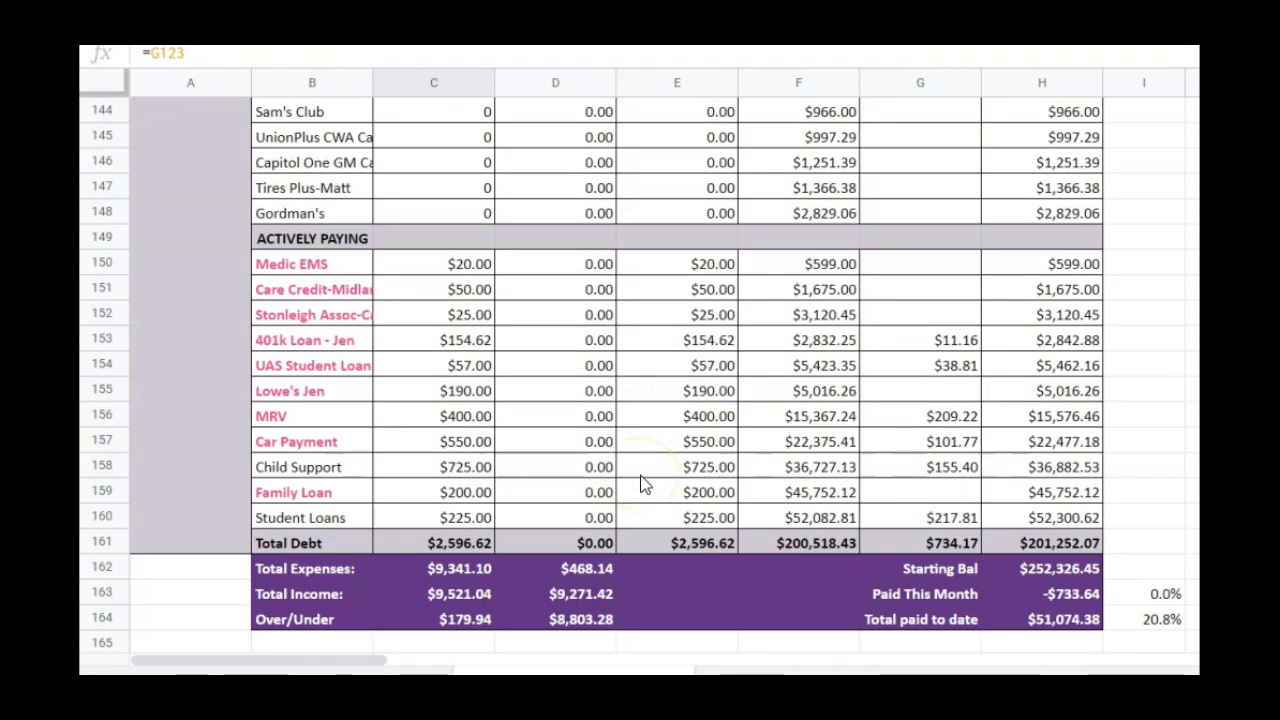
click(447, 621)
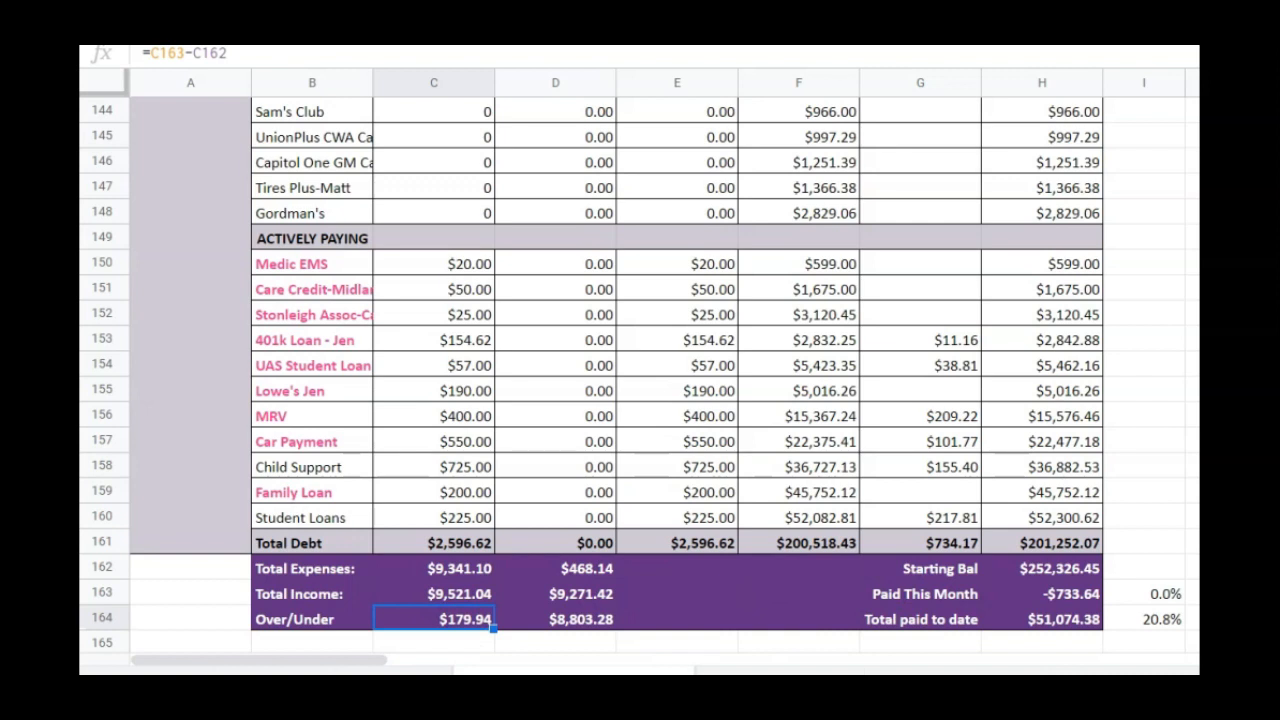
Set the Sinking Funds budget for Vehicles to 404.94 and check the budgeted Over/Under amount in the summary
scroll(675, 363, up, 12)
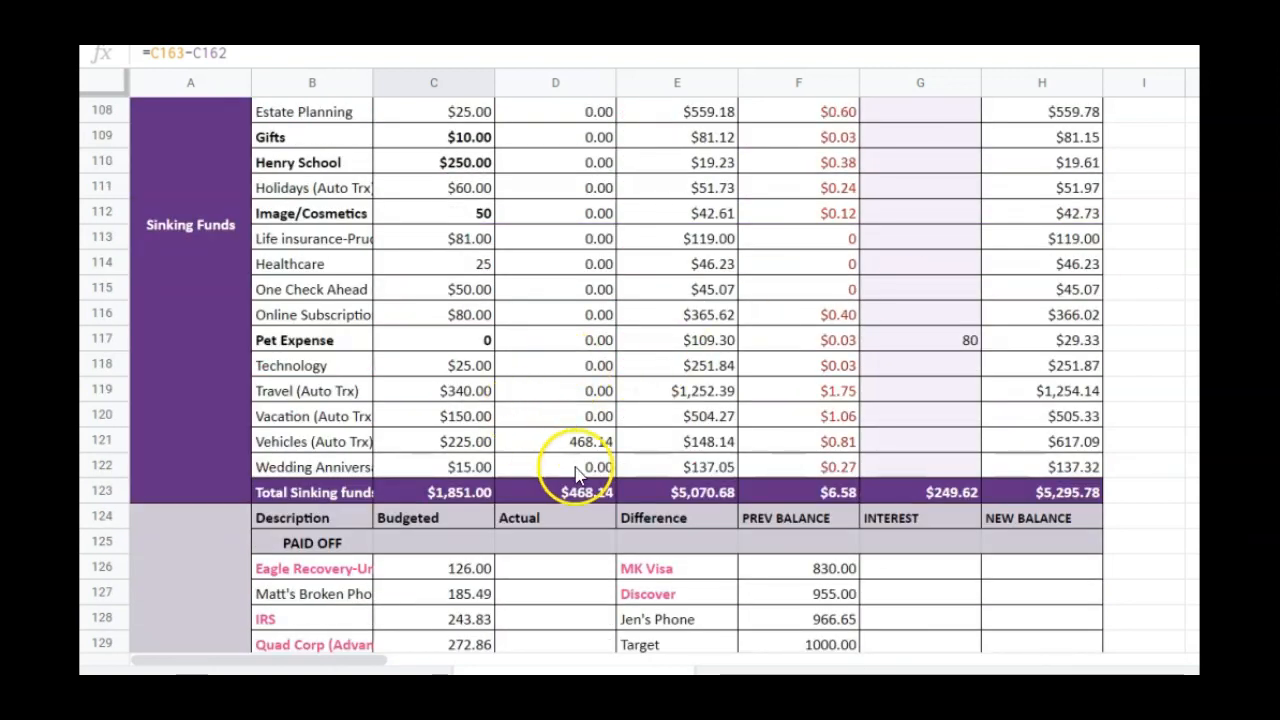
click(447, 443)
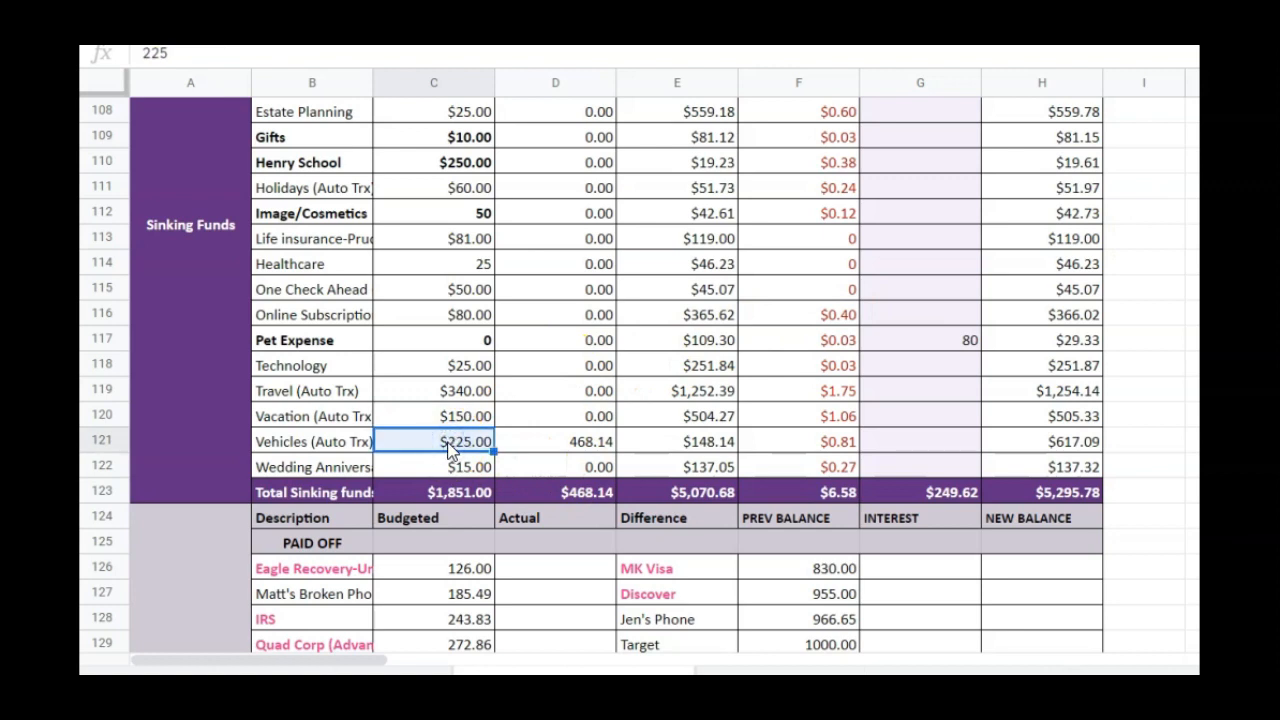
click(447, 445)
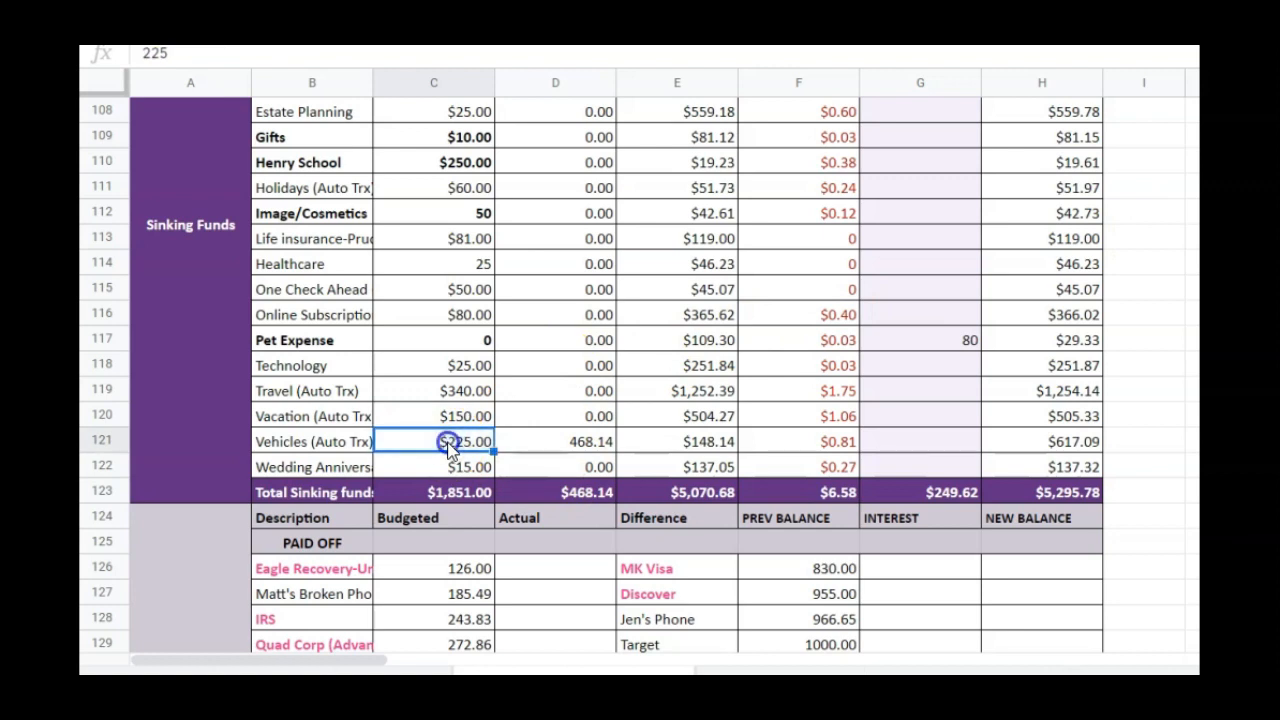
text(404.94)
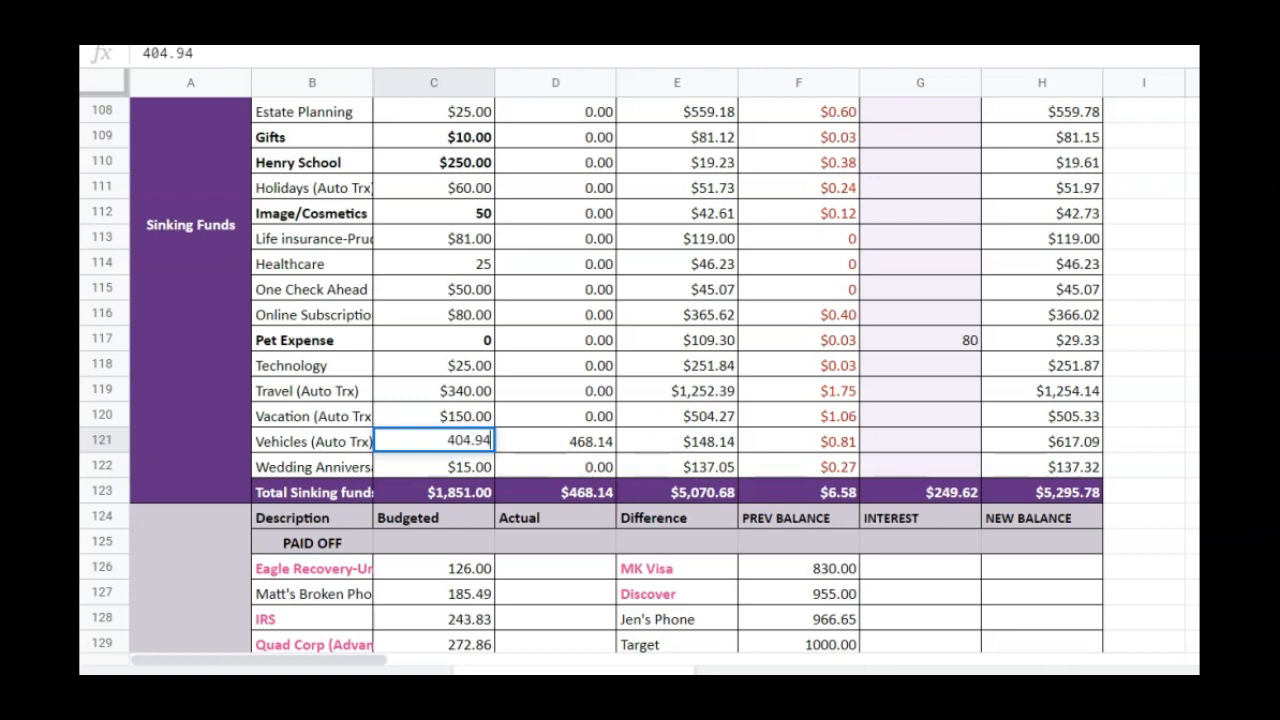
key(Return)
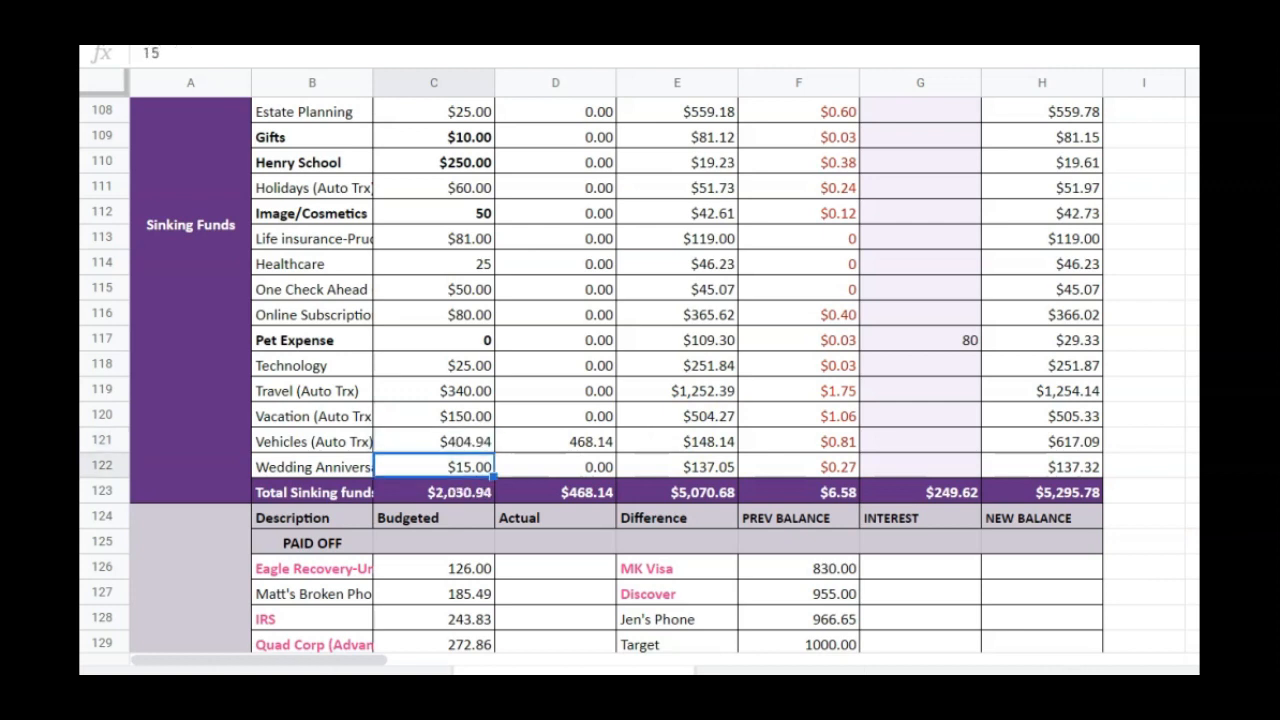
click(452, 441)
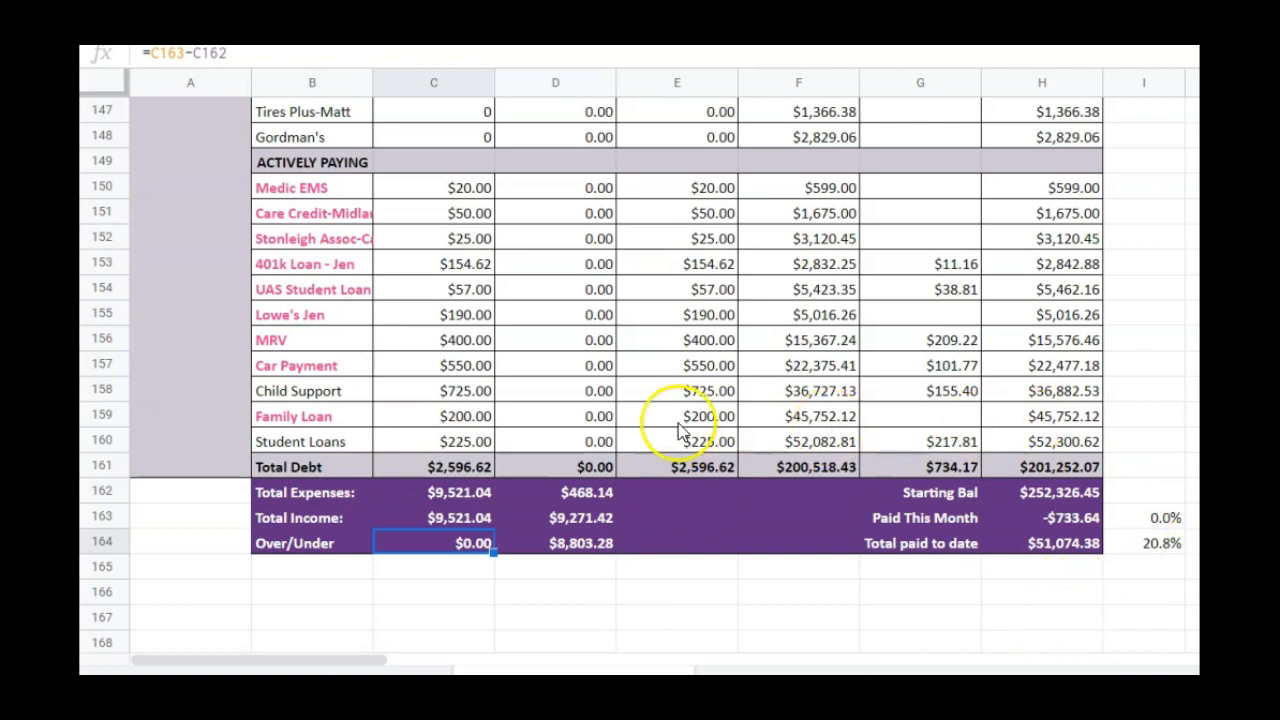
scroll(738, 513, down, 2)
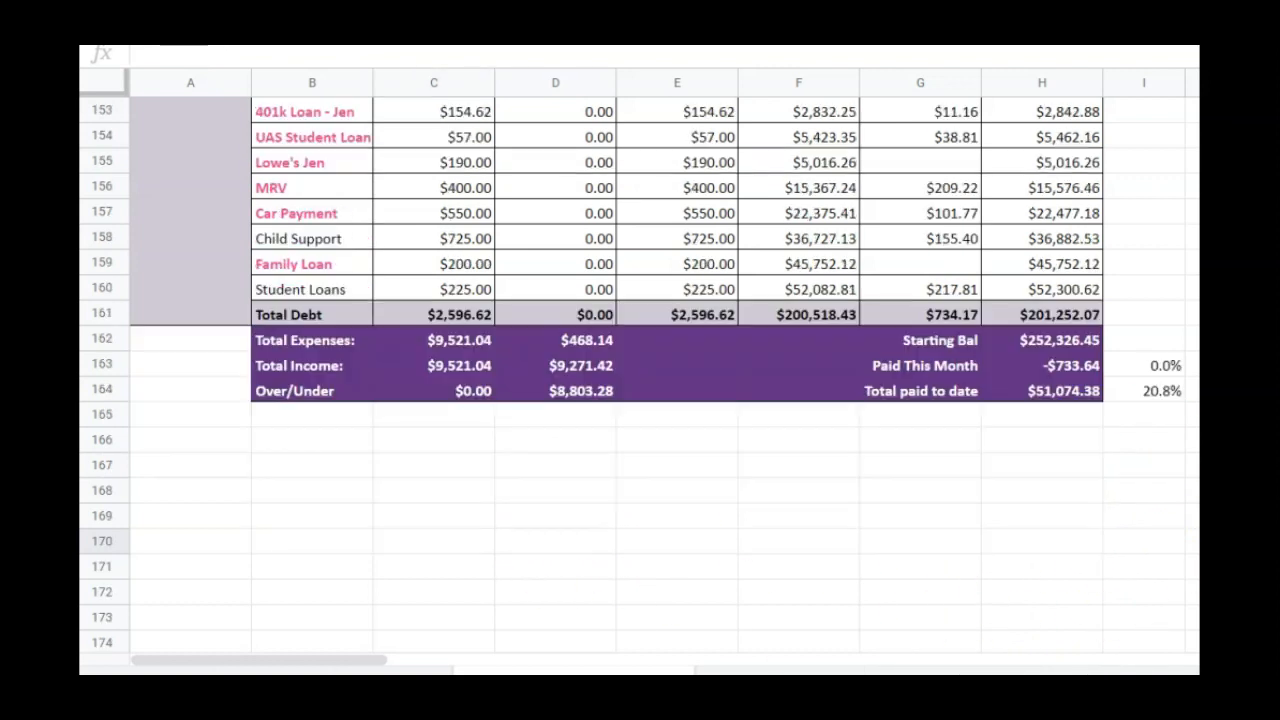